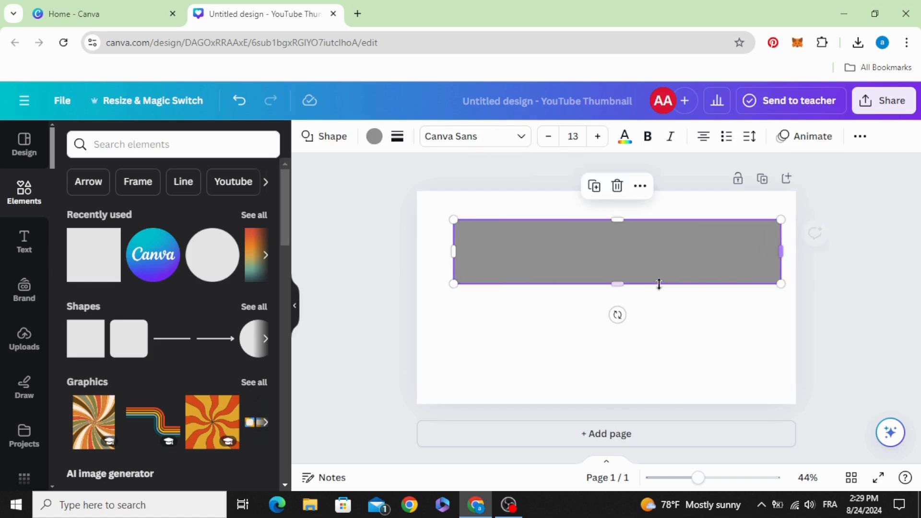
# Enlarge the grey rectangle to cover most of the page, centre it, and fill it with black
pyautogui.moveTo(617, 285); pyautogui.dragTo(625, 394)
pyautogui.moveTo(619, 341); pyautogui.dragTo(608, 331)
pyautogui.click(375, 137)
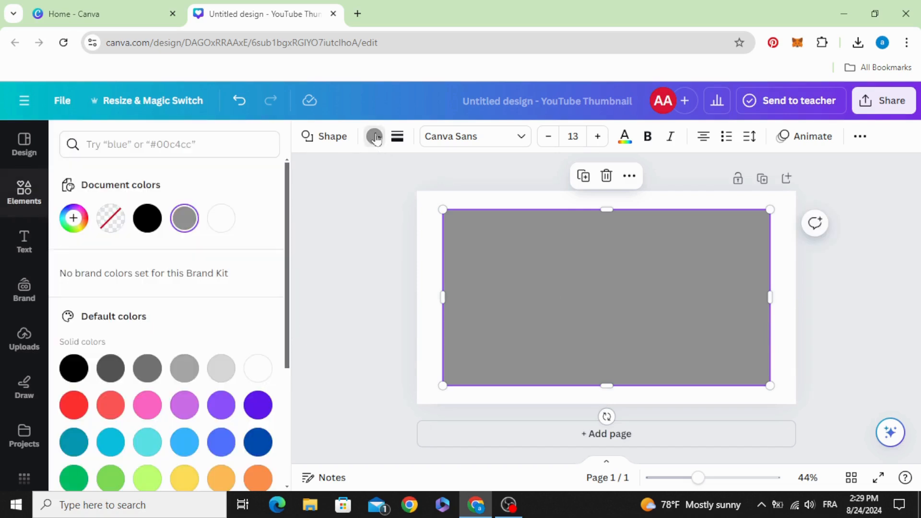
pyautogui.click(73, 368)
pyautogui.click(369, 303)
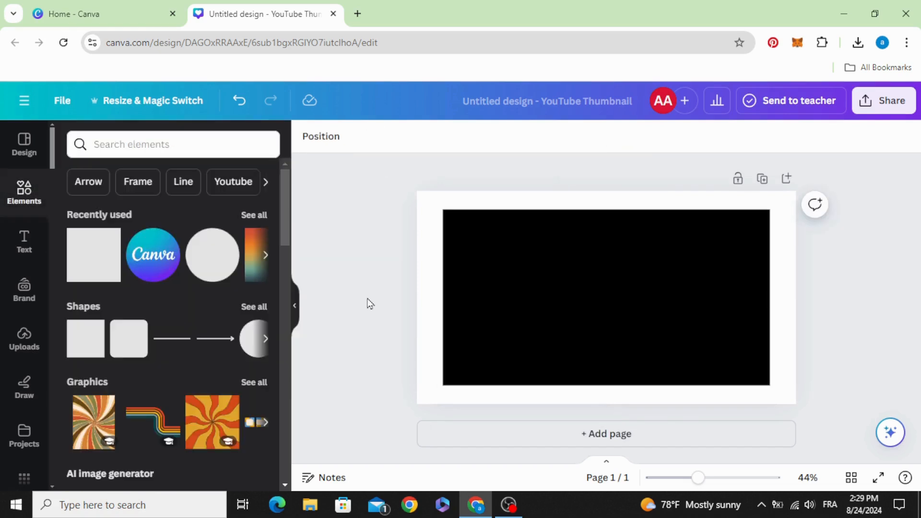
# Find the TypeCraft app by searching the apps for "TYPE" and open it
pyautogui.scroll(-1, 13, 408)
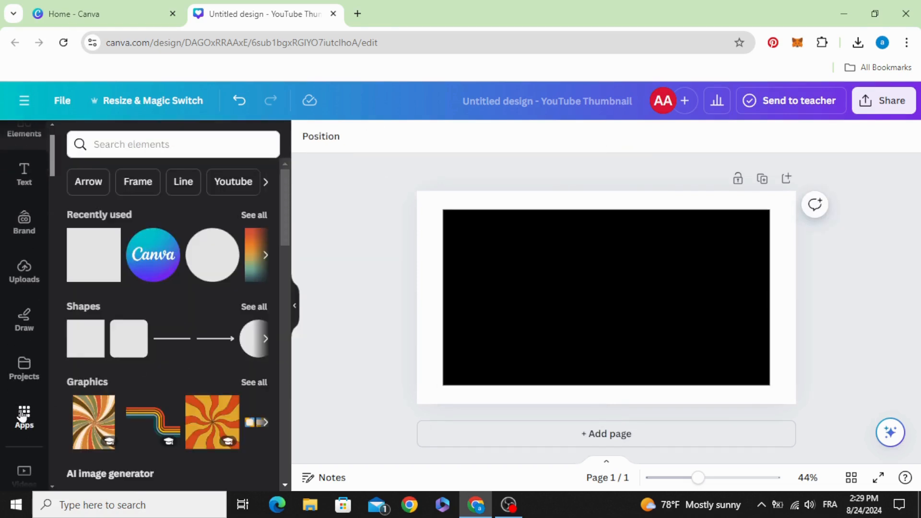
pyautogui.click(25, 412)
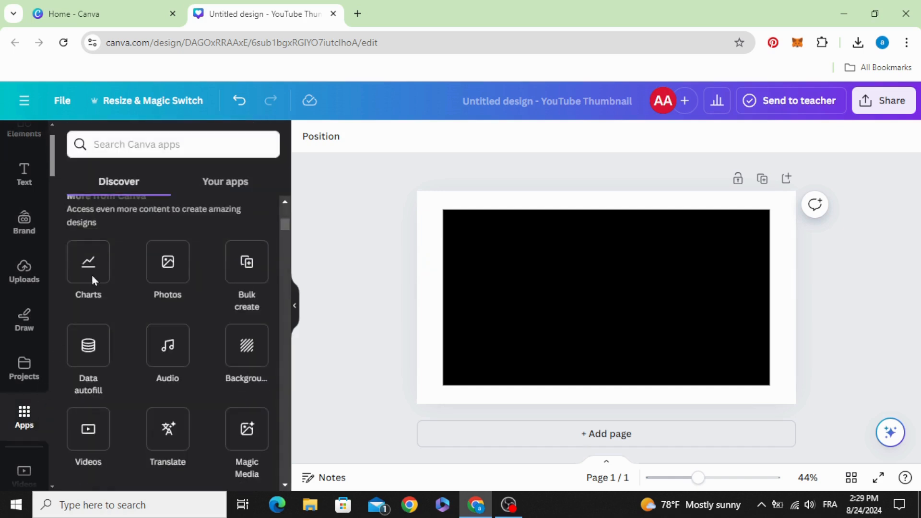
pyautogui.click(152, 150)
pyautogui.write('TYPE')
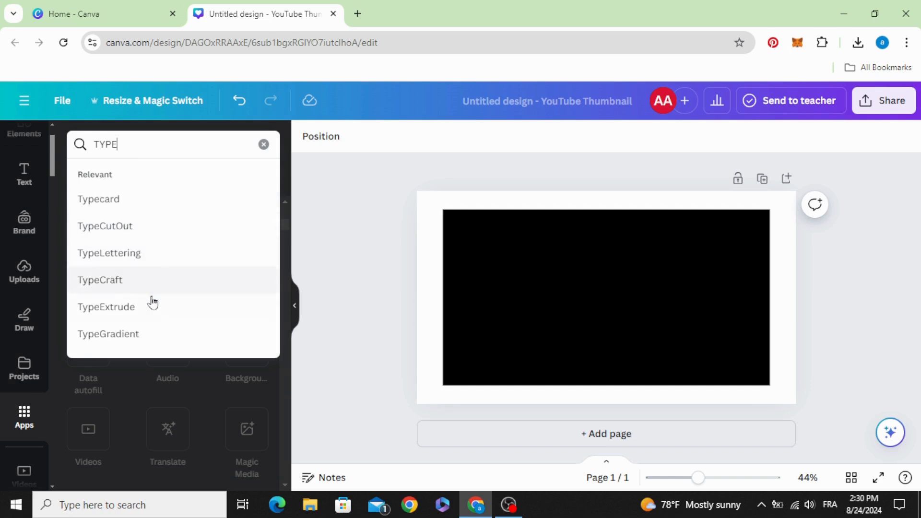
pyautogui.click(106, 279)
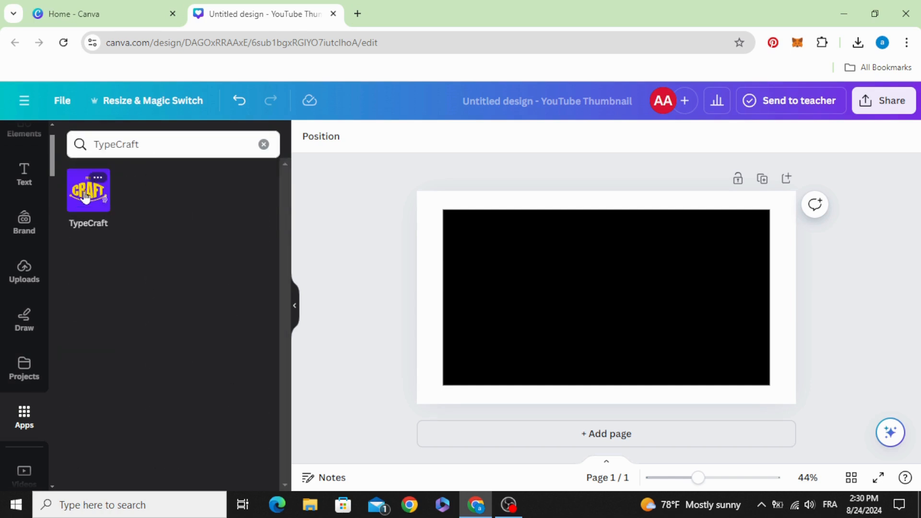
pyautogui.click(86, 196)
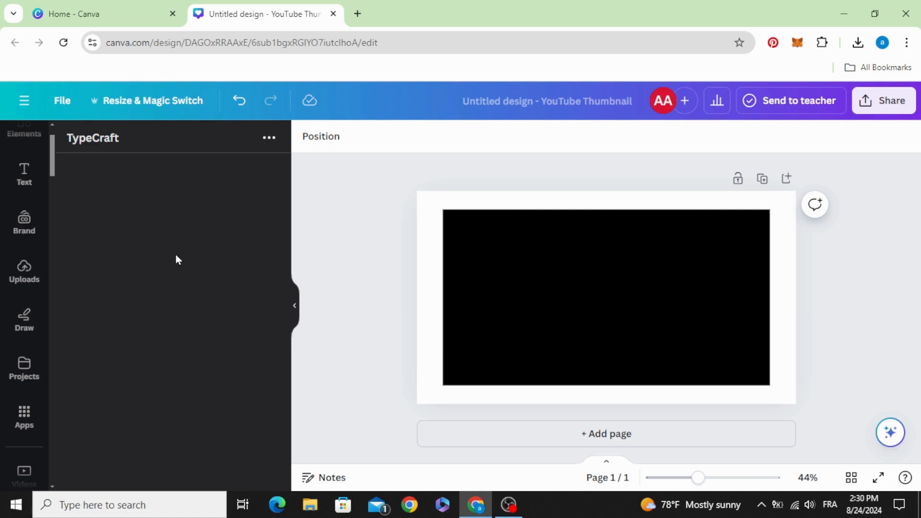
# Set the TypeCraft text to "SURFING" and its font to Spicy Noodle 123
pyautogui.hotkey('ctrl', 'a')
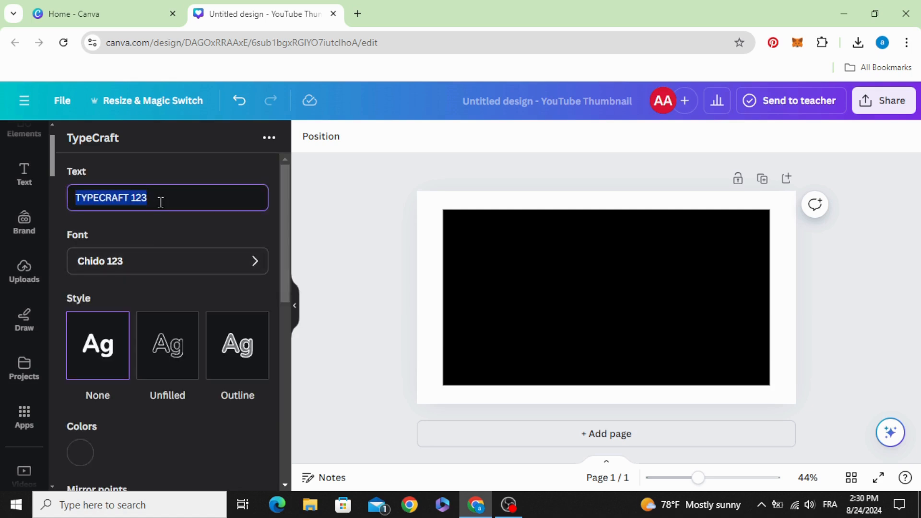
pyautogui.write('SURFING')
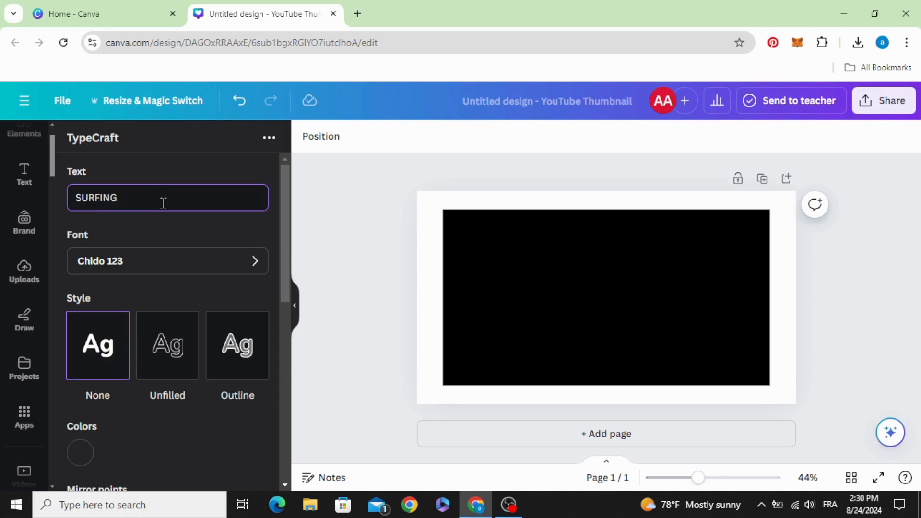
pyautogui.click(181, 263)
pyautogui.write('SPI')
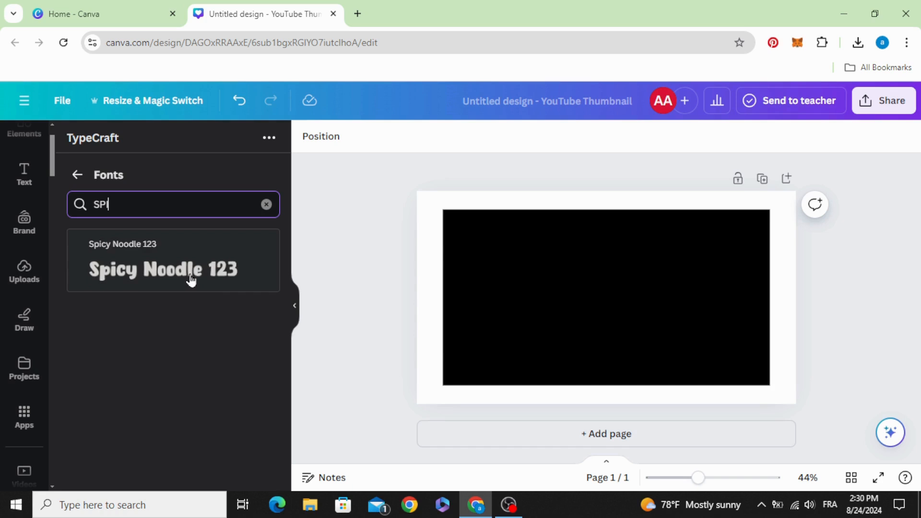
pyautogui.click(192, 280)
pyautogui.click(78, 180)
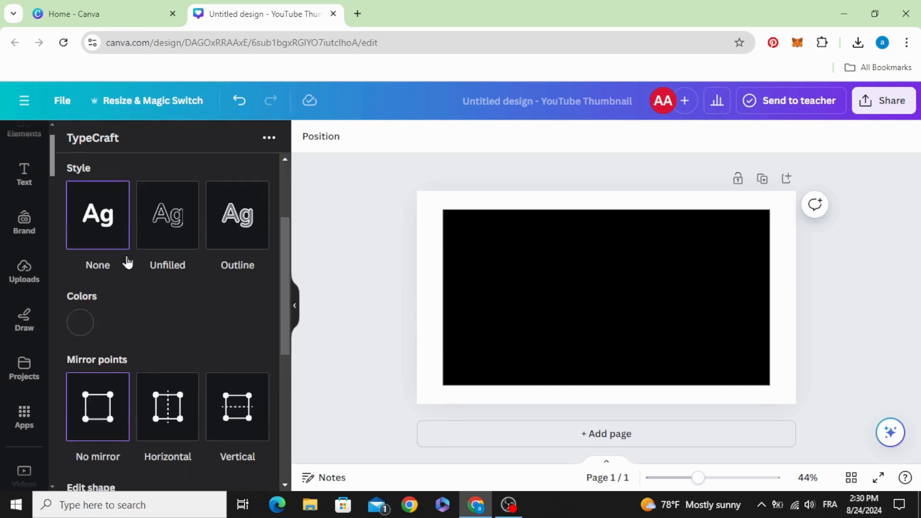
# Change the TypeCraft text colour to white
pyautogui.click(87, 319)
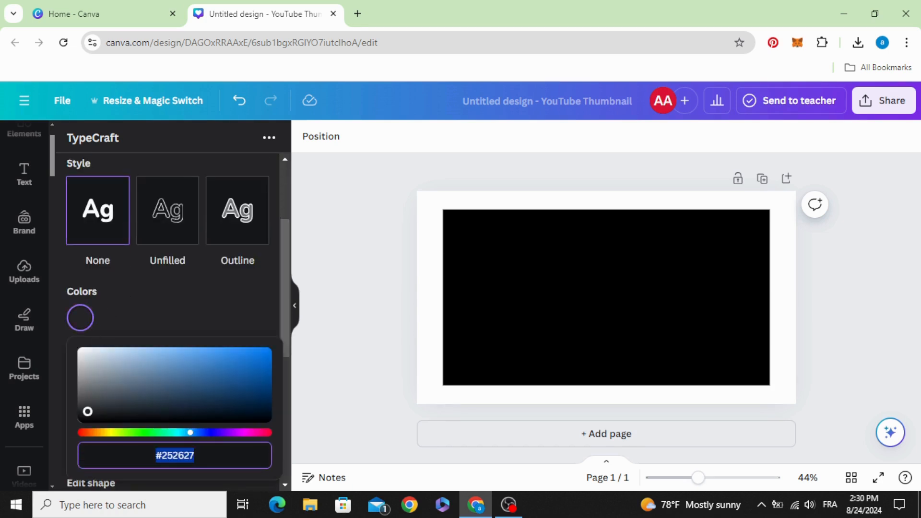
pyautogui.moveTo(88, 412); pyautogui.dragTo(67, 336)
pyautogui.click(96, 312)
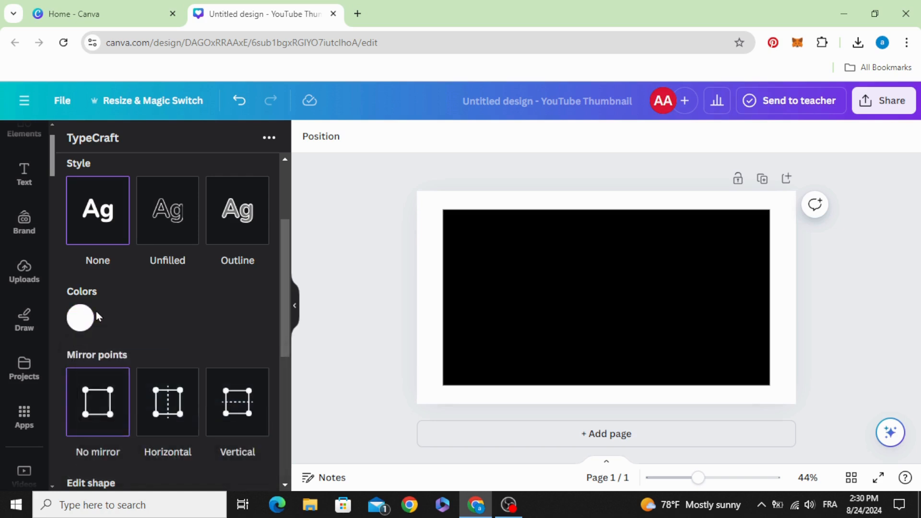
# Raise the text shape's top corners with horizontal mirroring and its top middle point without mirroring, and add the lettering to the design
pyautogui.scroll(-6, 139, 289)
pyautogui.scroll(3, 131, 315)
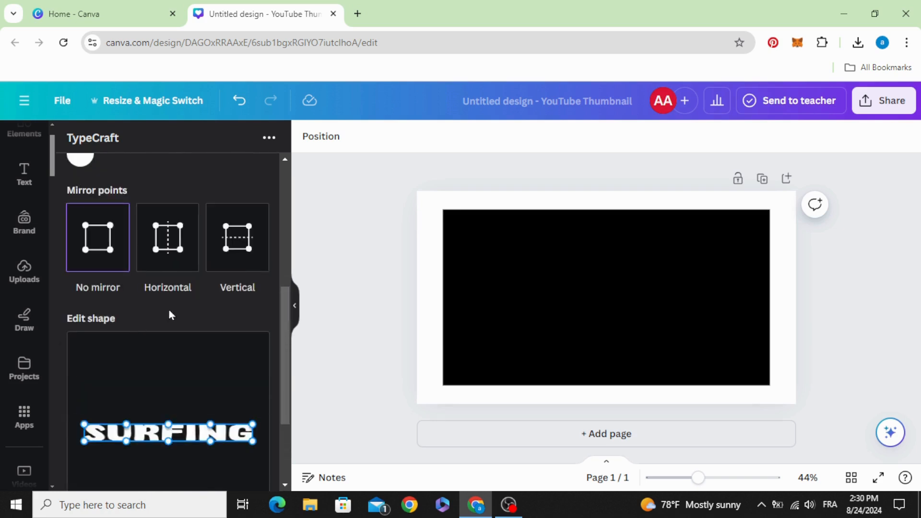
pyautogui.click(167, 239)
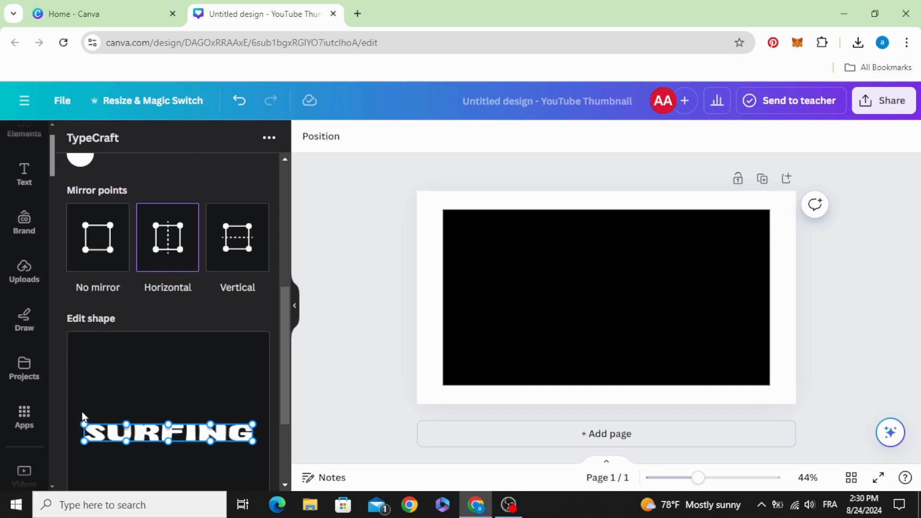
pyautogui.moveTo(85, 426); pyautogui.dragTo(85, 401)
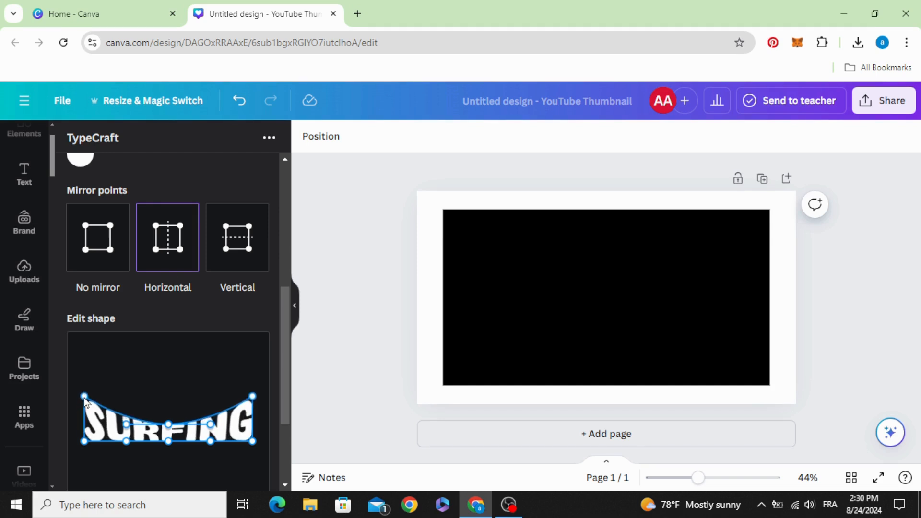
pyautogui.click(99, 242)
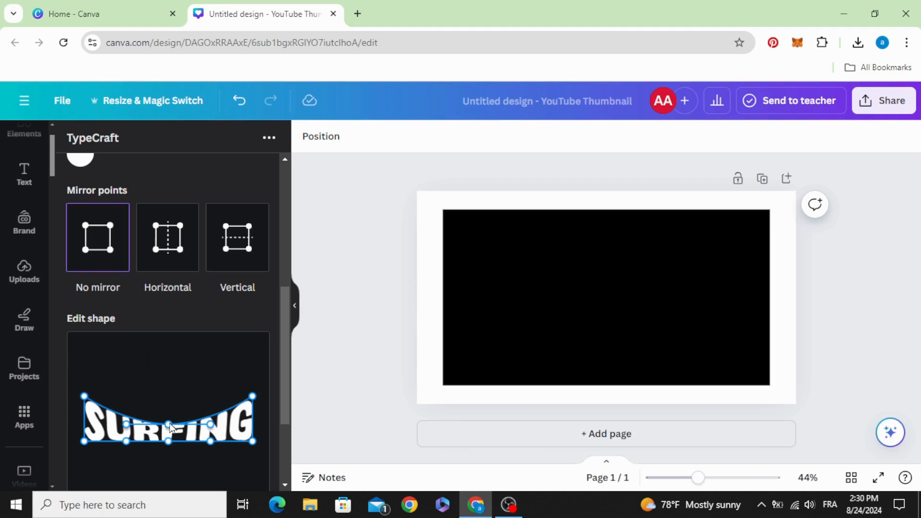
pyautogui.moveTo(170, 427); pyautogui.dragTo(171, 402)
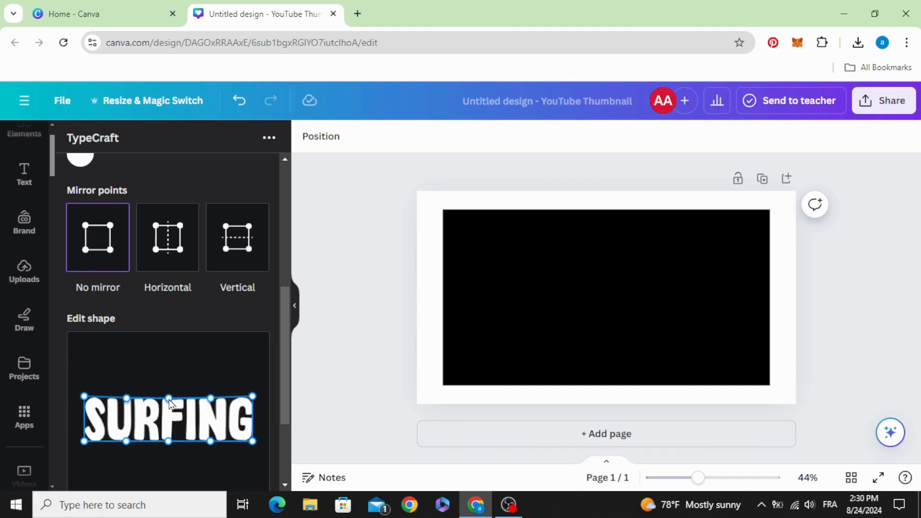
pyautogui.scroll(-3, 173, 397)
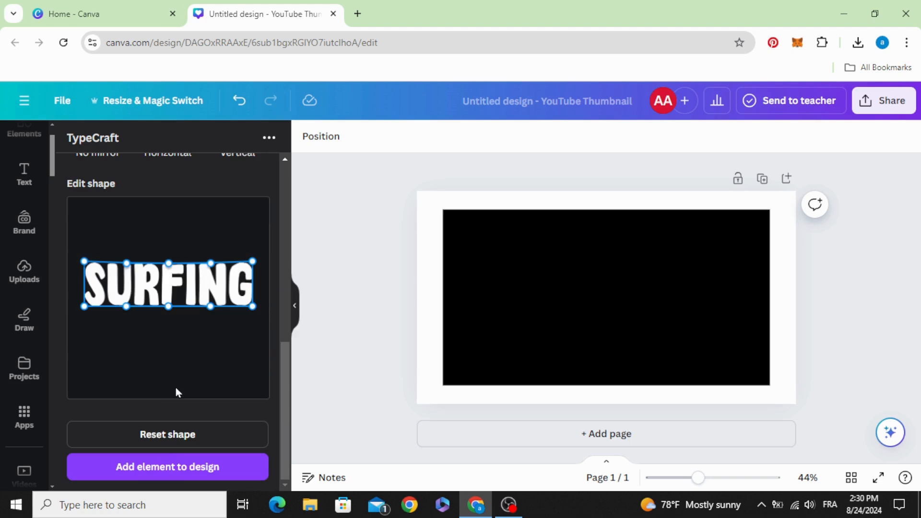
pyautogui.click(173, 479)
pyautogui.click(398, 339)
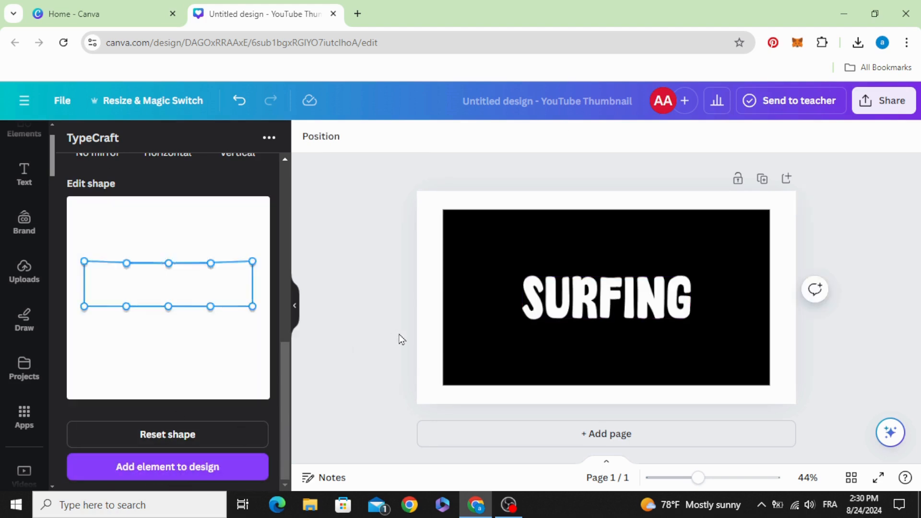
# Duplicate the SURFING lettering and bend the lower copy's bottom edge into a wave, up under the first letters and down under the last
pyautogui.moveTo(589, 307); pyautogui.dragTo(549, 348)
pyautogui.click(657, 197)
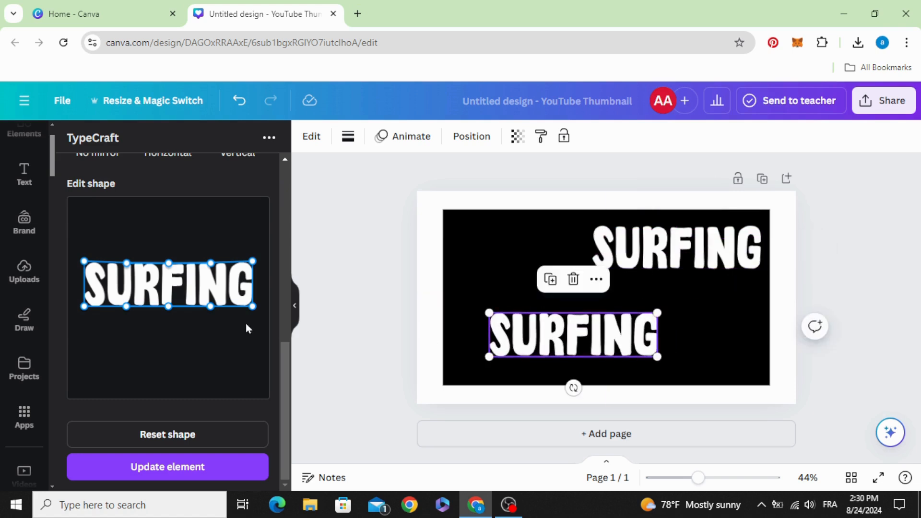
pyautogui.scroll(2, 147, 350)
pyautogui.scroll(-1, 129, 385)
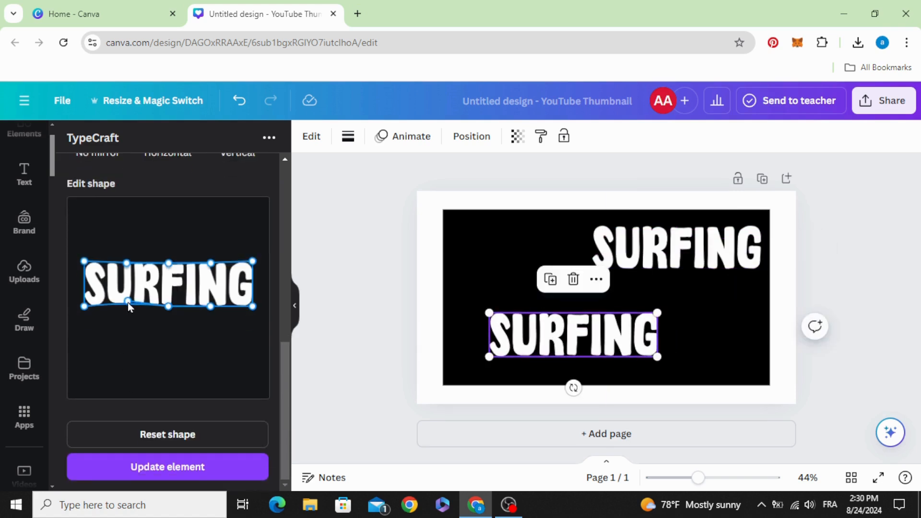
pyautogui.moveTo(127, 302); pyautogui.dragTo(128, 279)
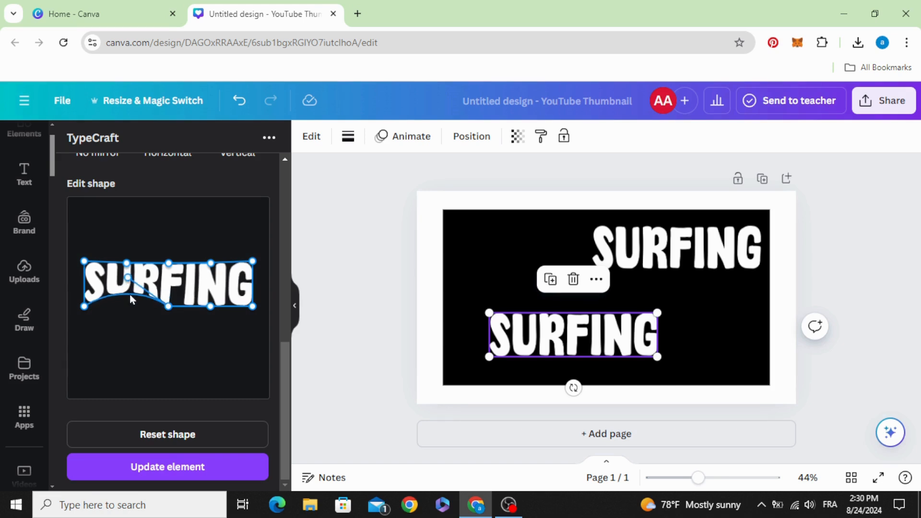
pyautogui.moveTo(211, 307); pyautogui.dragTo(207, 333)
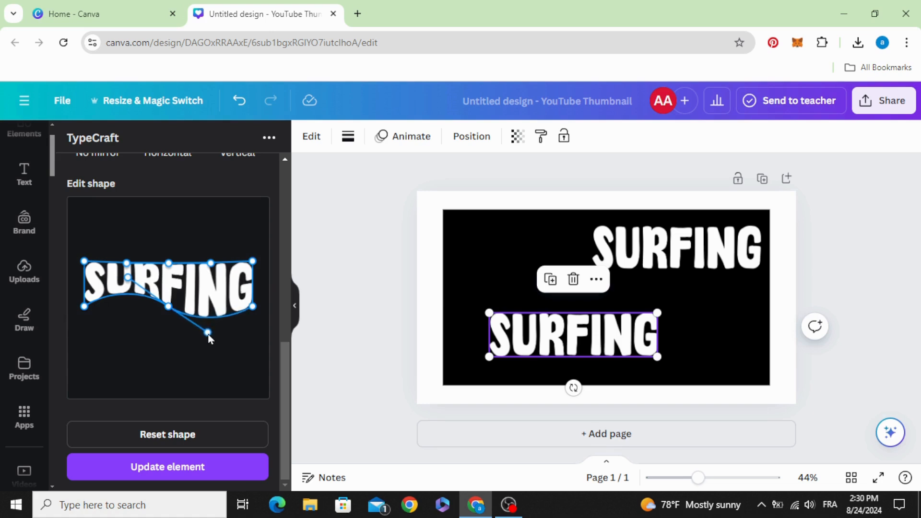
pyautogui.click(222, 468)
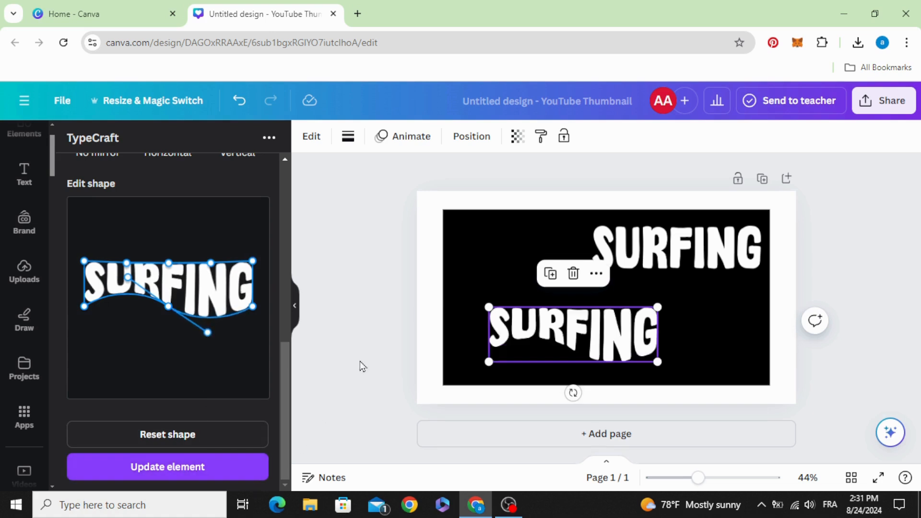
# Move the straight-topped original to the rectangle's right edge, centre the wavy SURFING near the top, and place a duplicate of it below
pyautogui.click(365, 338)
pyautogui.moveTo(525, 339); pyautogui.dragTo(555, 317)
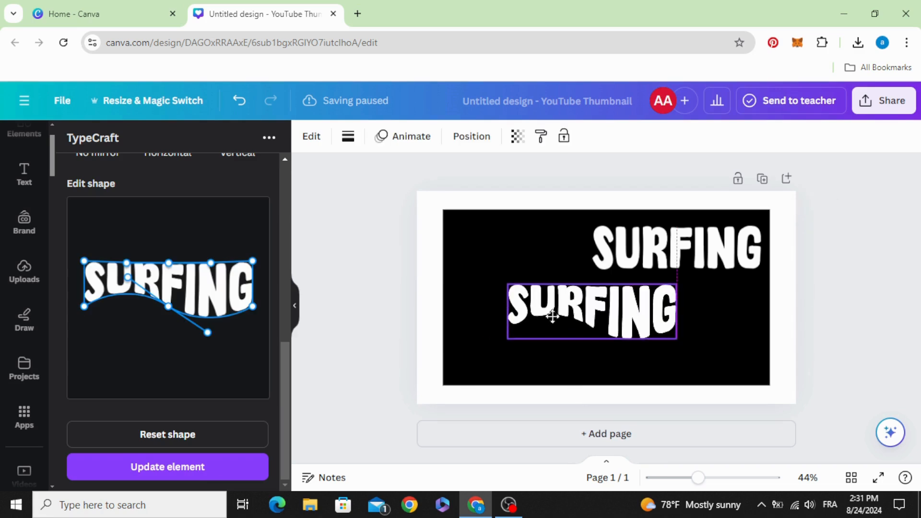
pyautogui.moveTo(680, 245); pyautogui.dragTo(787, 294)
pyautogui.moveTo(617, 310); pyautogui.dragTo(572, 334)
pyautogui.click(583, 197)
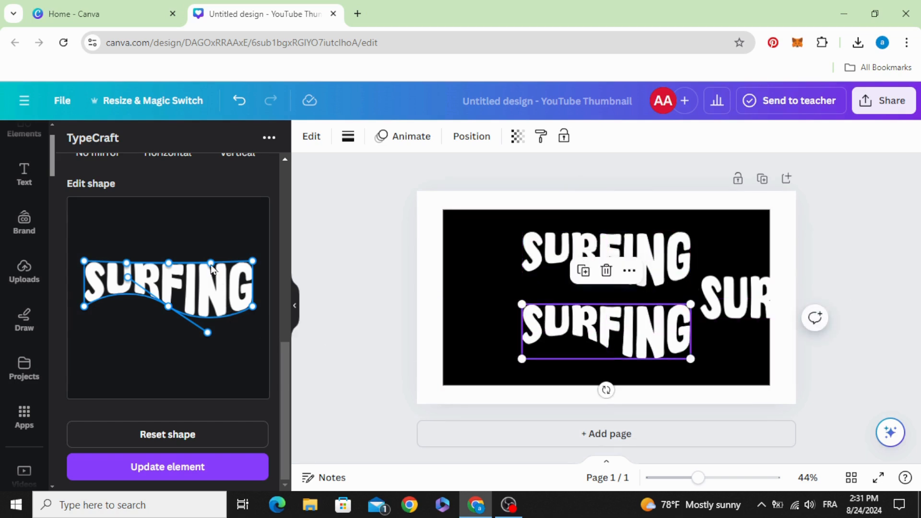
# Bend the lower copy's top edge into a matching wave, update it, and move it up beneath the upper SURFING
pyautogui.moveTo(211, 266); pyautogui.dragTo(207, 301)
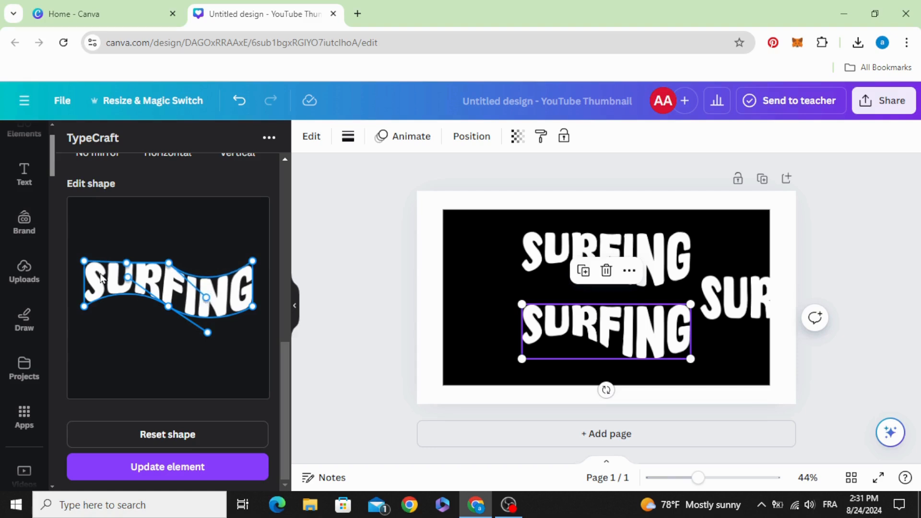
pyautogui.moveTo(128, 266); pyautogui.dragTo(126, 236)
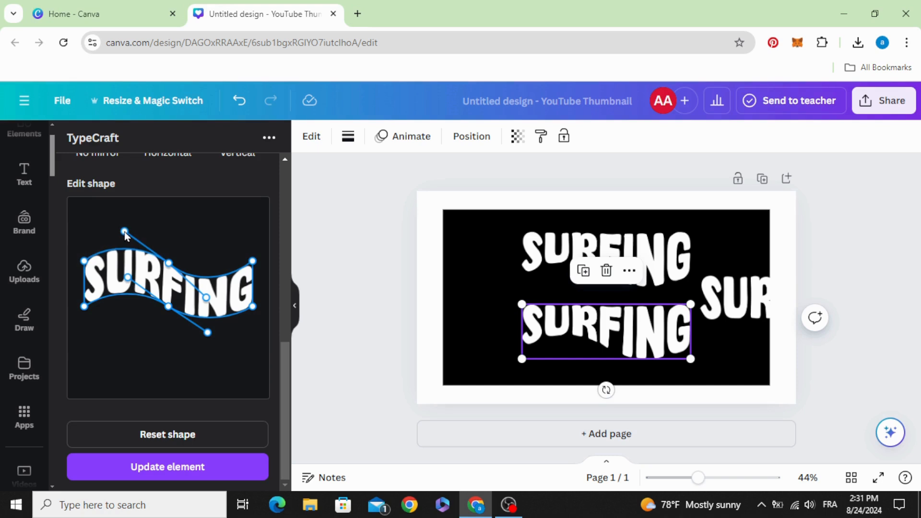
pyautogui.click(191, 467)
pyautogui.moveTo(583, 346); pyautogui.dragTo(581, 311)
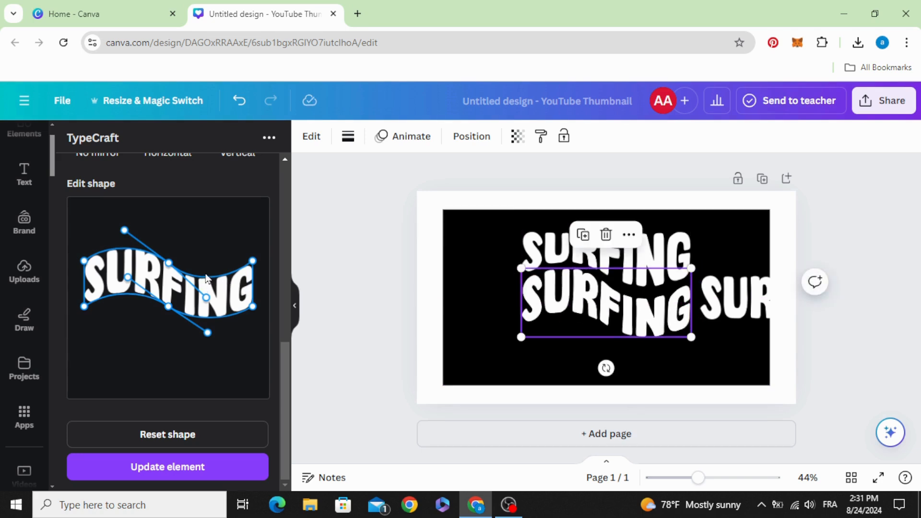
# Fine-tune the lower SURFING's wave by shifting its top edge's middle point slightly to the right, and update the element
pyautogui.moveTo(167, 266)
pyautogui.mouseDown()
pyautogui.moveTo(189, 267)
pyautogui.moveTo(183, 260)
pyautogui.mouseUp()
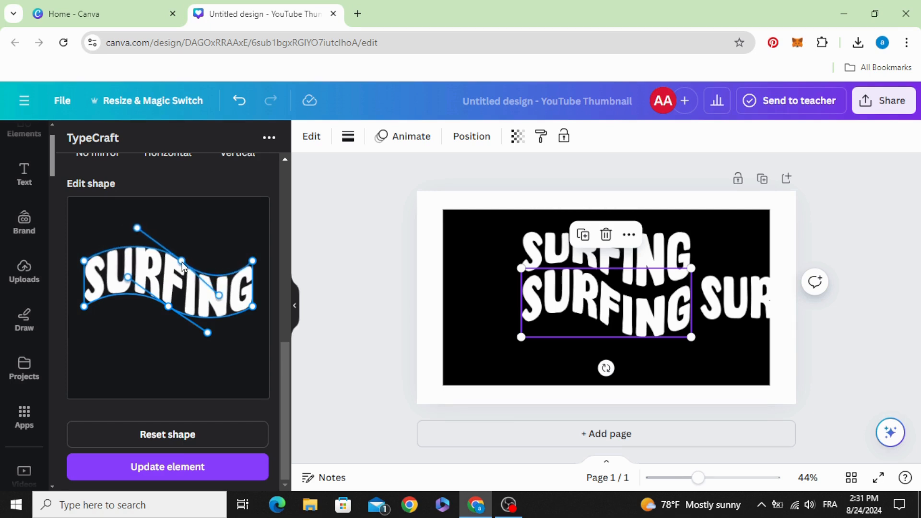
pyautogui.click(175, 472)
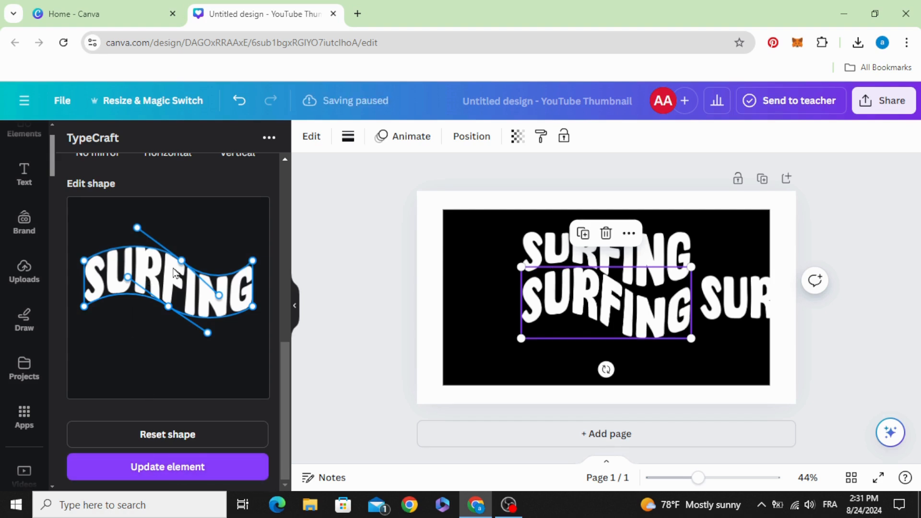
pyautogui.moveTo(181, 265); pyautogui.dragTo(178, 265)
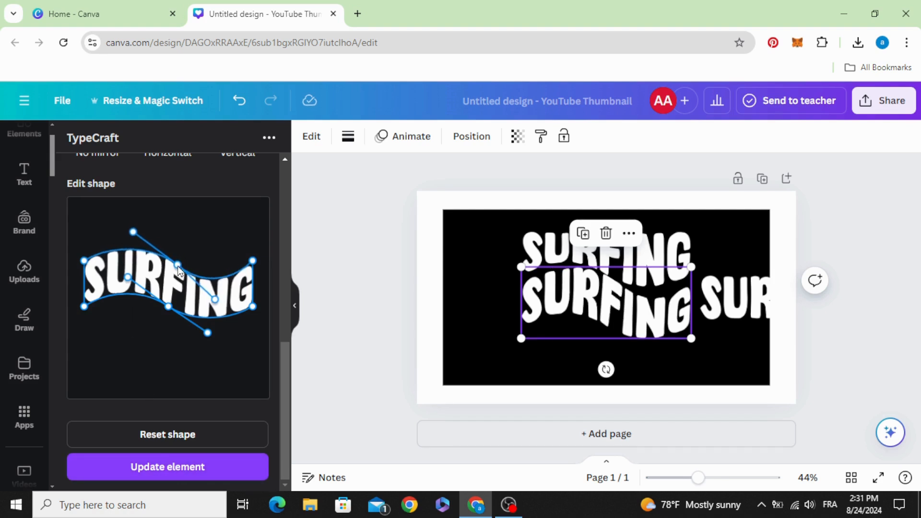
pyautogui.click(160, 472)
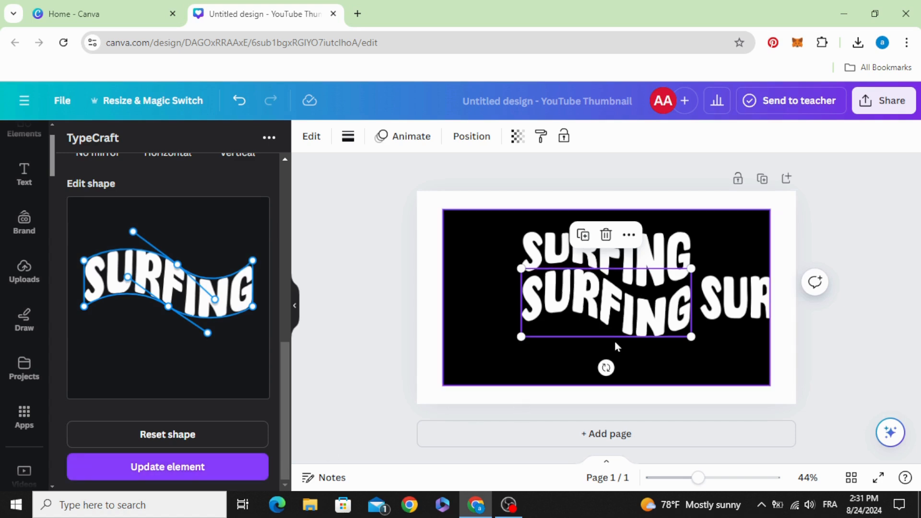
pyautogui.click(627, 319)
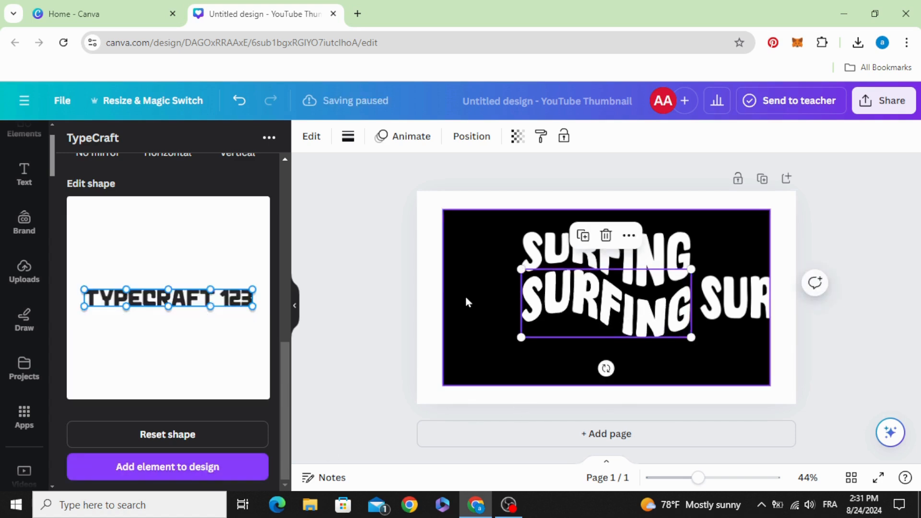
# Move the straight-topped SURFING below the stack, bend its top edge into a matching wave, update it, and fit it beneath the middle line
pyautogui.click(737, 310)
pyautogui.moveTo(737, 309); pyautogui.dragTo(603, 365)
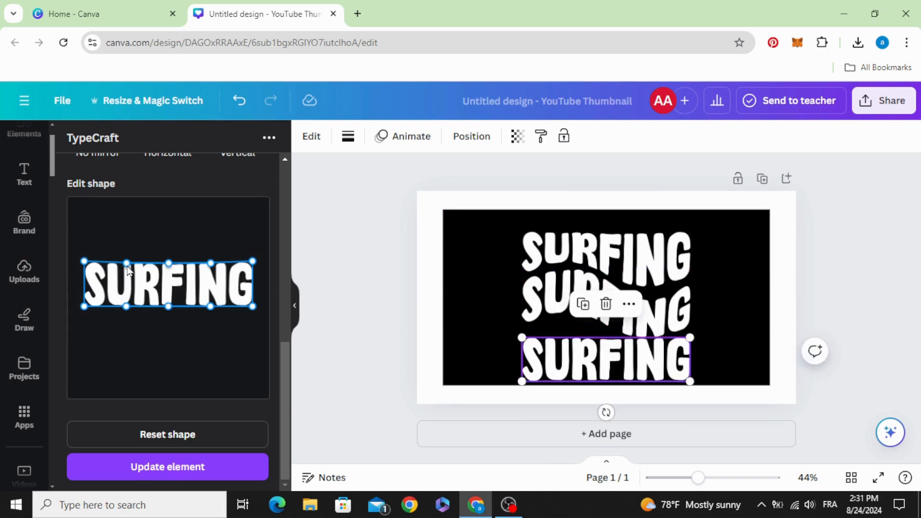
pyautogui.moveTo(127, 265); pyautogui.dragTo(128, 232)
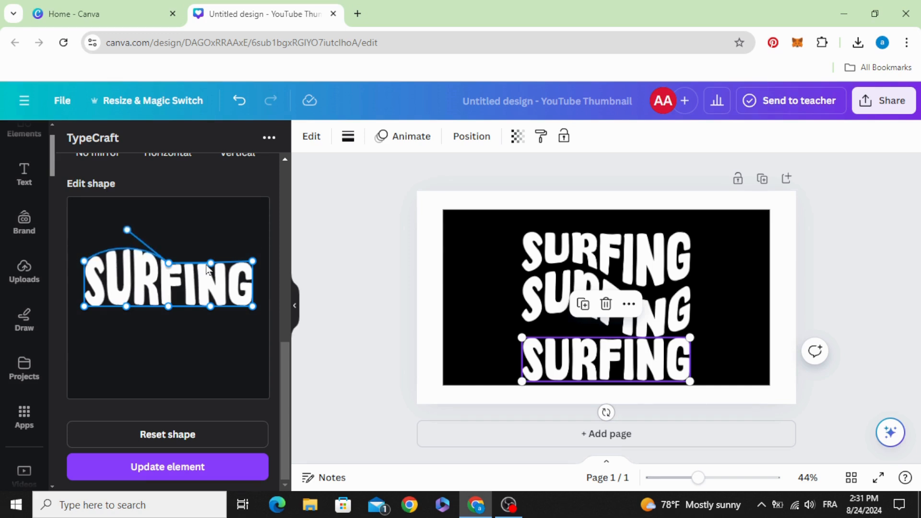
pyautogui.moveTo(211, 263); pyautogui.dragTo(205, 291)
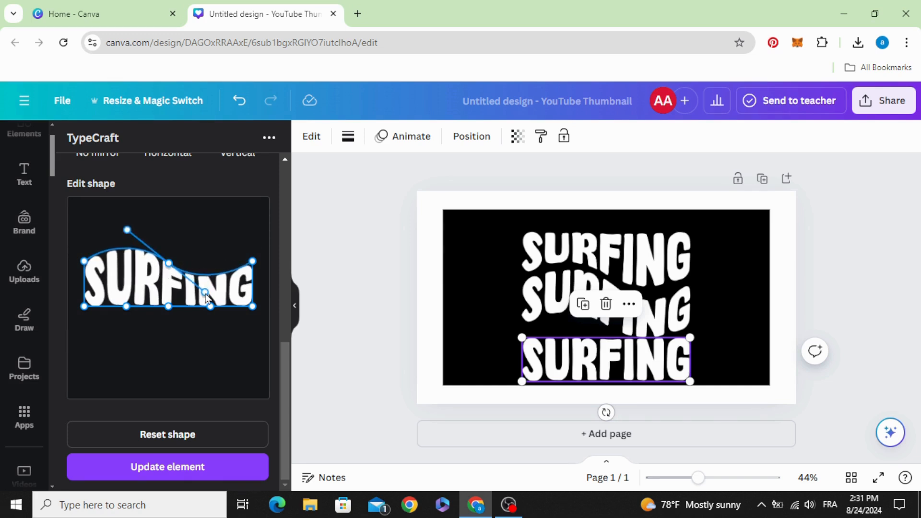
pyautogui.click(183, 475)
pyautogui.moveTo(572, 373); pyautogui.dragTo(566, 353)
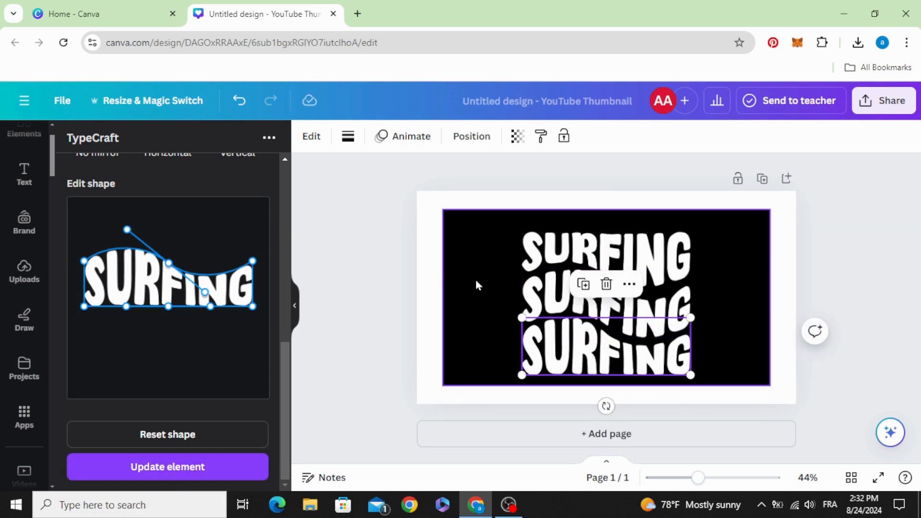
# Shift the three SURFING lines slightly upward so they interlock closely and sit evenly within the black rectangle
pyautogui.click(475, 226)
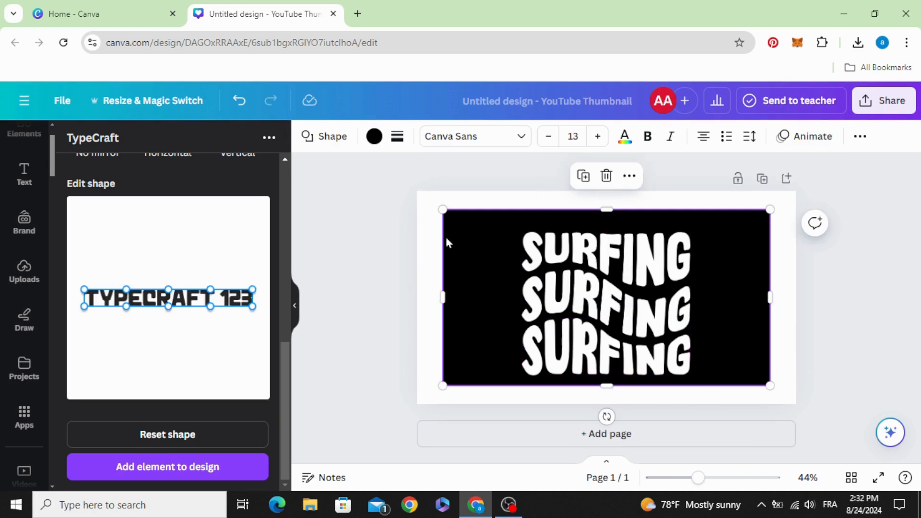
pyautogui.press('Escape')
pyautogui.click(566, 244)
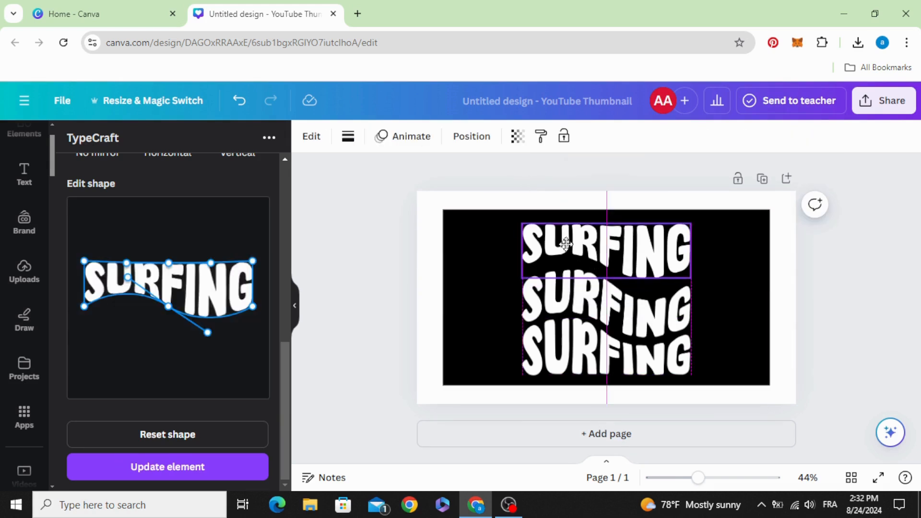
pyautogui.moveTo(566, 294); pyautogui.dragTo(565, 288)
pyautogui.click(509, 316)
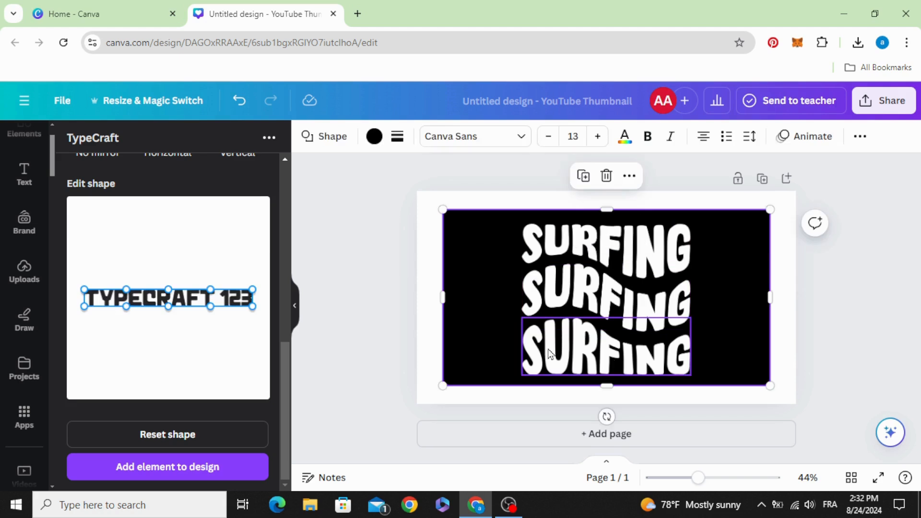
pyautogui.moveTo(549, 354); pyautogui.dragTo(550, 348)
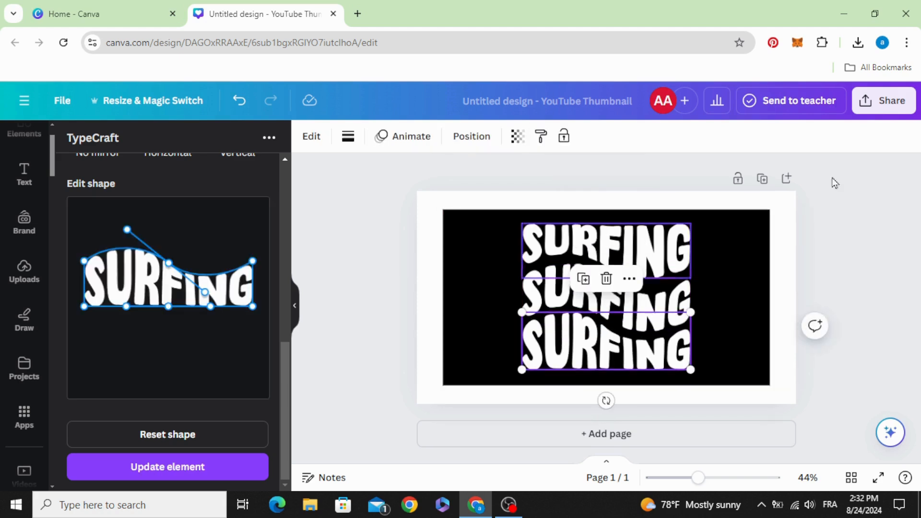
# Download the design as a PNG at size 1.75 (2240 × 1260 px)
pyautogui.click(894, 110)
pyautogui.scroll(-3, 847, 297)
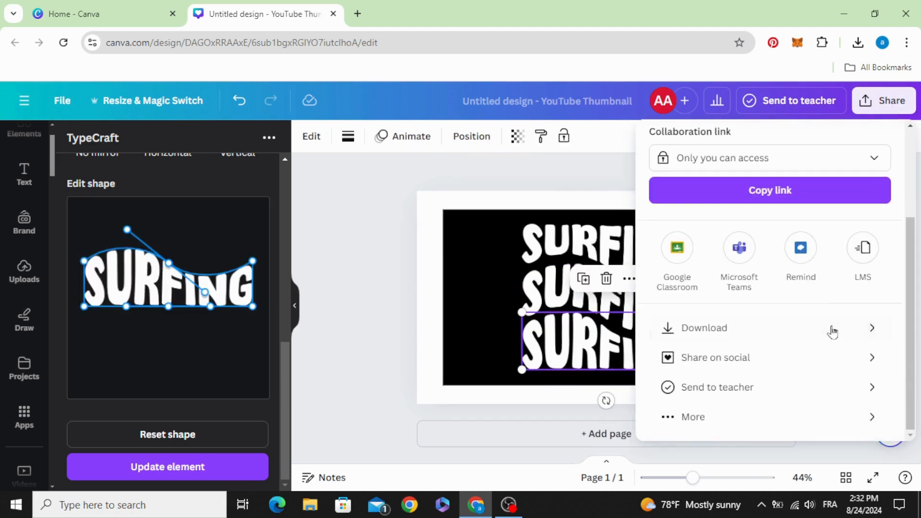
pyautogui.click(832, 330)
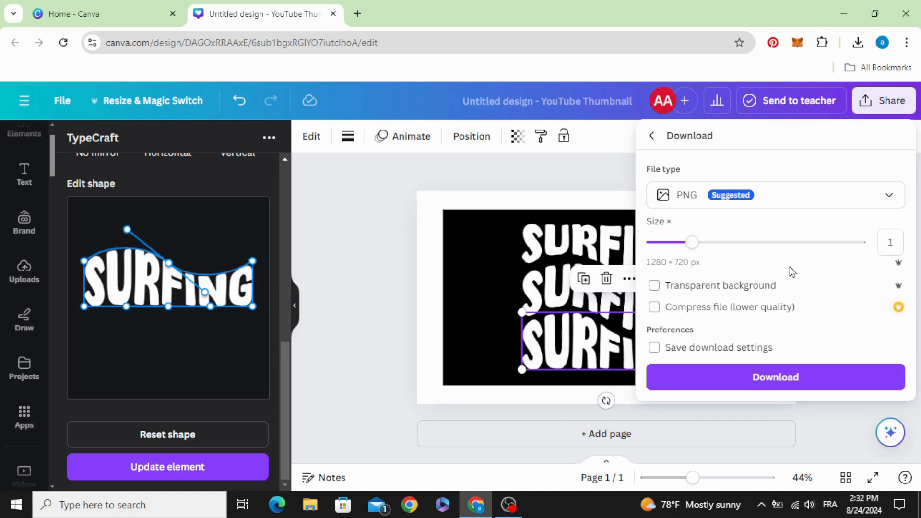
pyautogui.moveTo(703, 249); pyautogui.dragTo(751, 244)
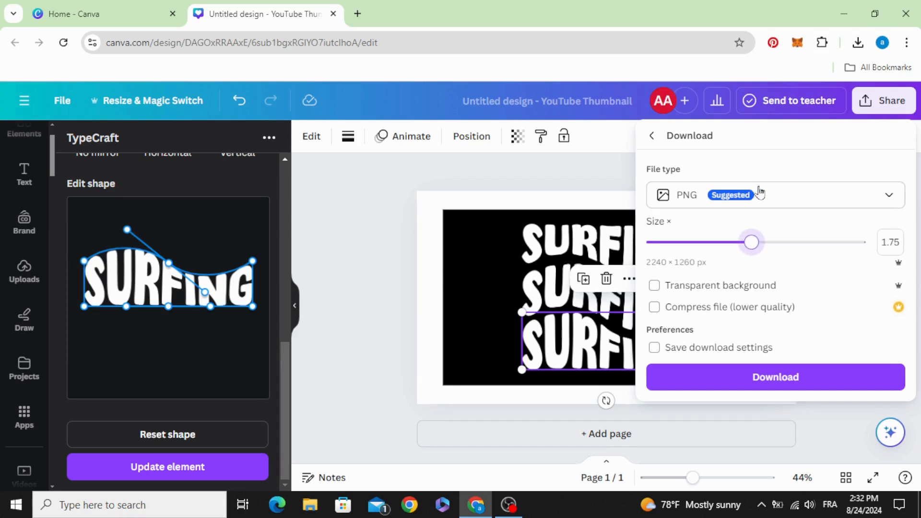
pyautogui.click(793, 378)
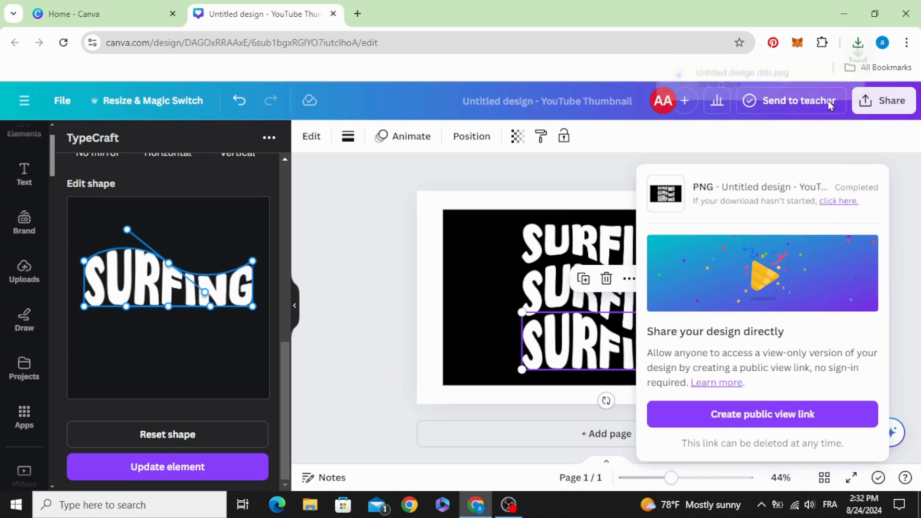
# Upload the downloaded file "Untitled design (88).png" into the design's image uploads
pyautogui.click(858, 43)
pyautogui.click(858, 44)
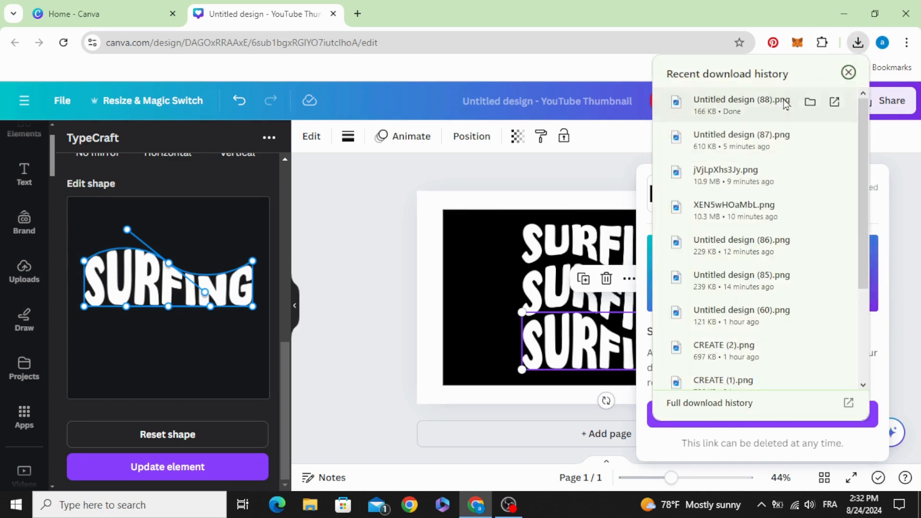
pyautogui.moveTo(729, 103); pyautogui.dragTo(240, 297)
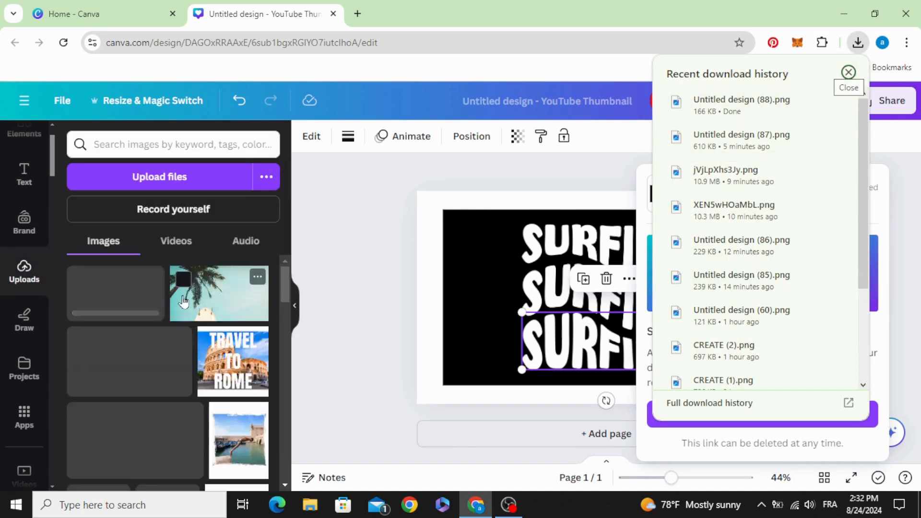
pyautogui.click(369, 291)
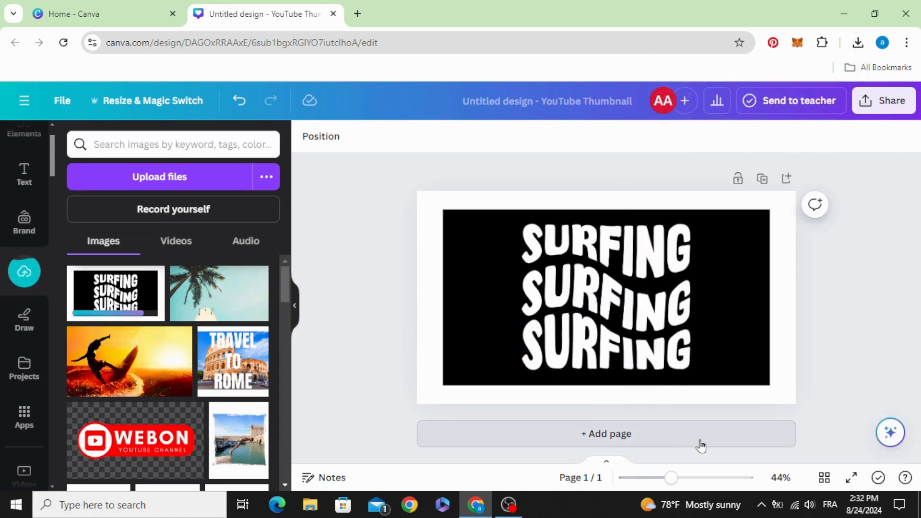
# Add a second page filled with the uploaded SURFING image, and remove the image's background with BG Remover
pyautogui.click(633, 445)
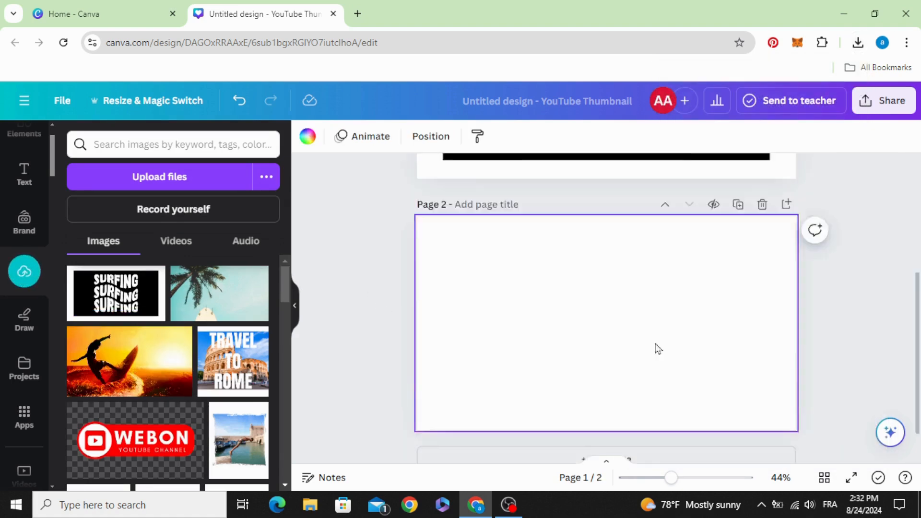
pyautogui.moveTo(179, 313); pyautogui.dragTo(513, 272)
pyautogui.moveTo(699, 350); pyautogui.dragTo(795, 404)
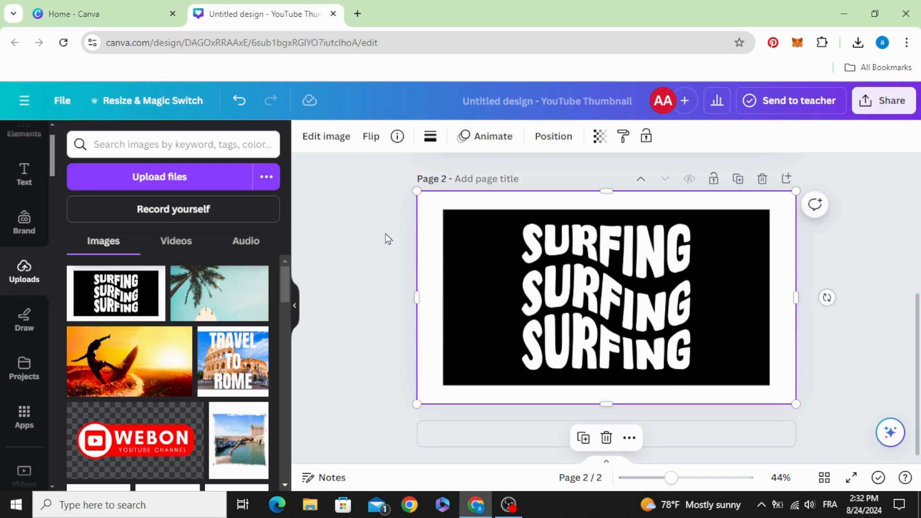
pyautogui.click(327, 136)
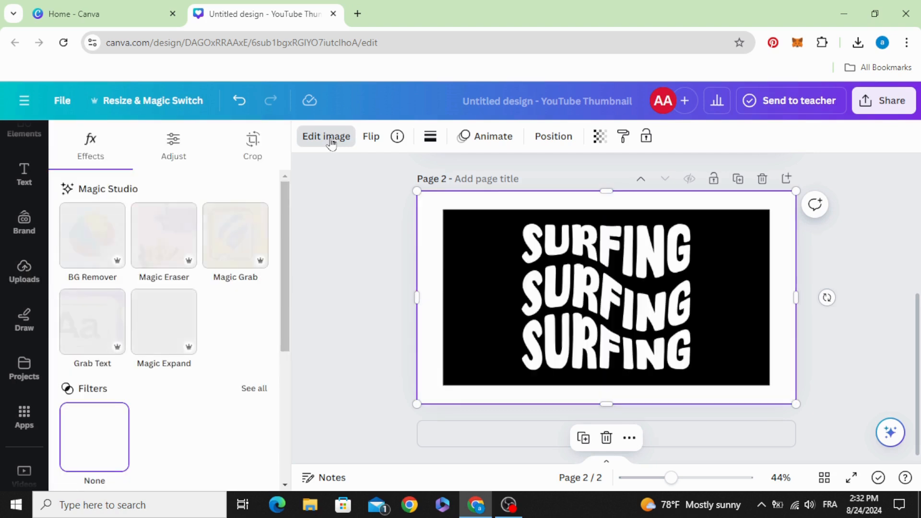
pyautogui.click(96, 224)
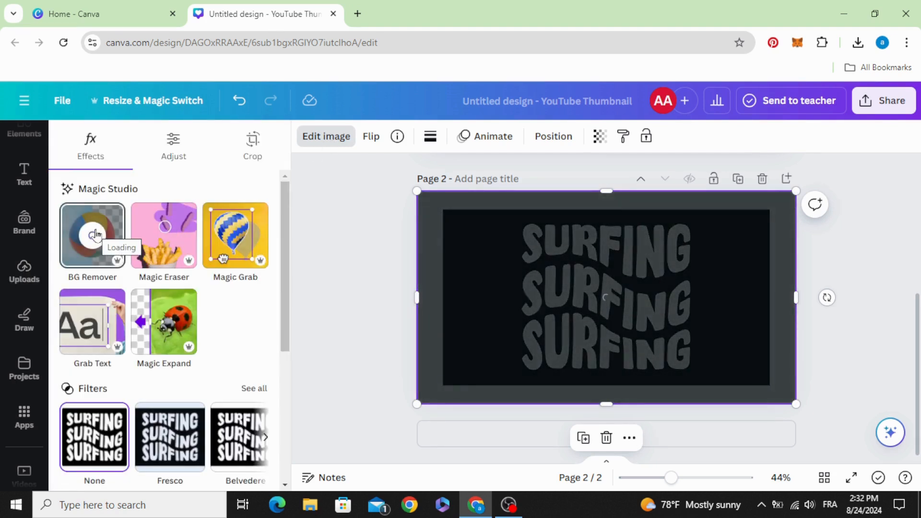
# Search the elements for "retro gradient" graphics and add the square gradient running from red and orange to teal to page 2
pyautogui.scroll(2, 22, 282)
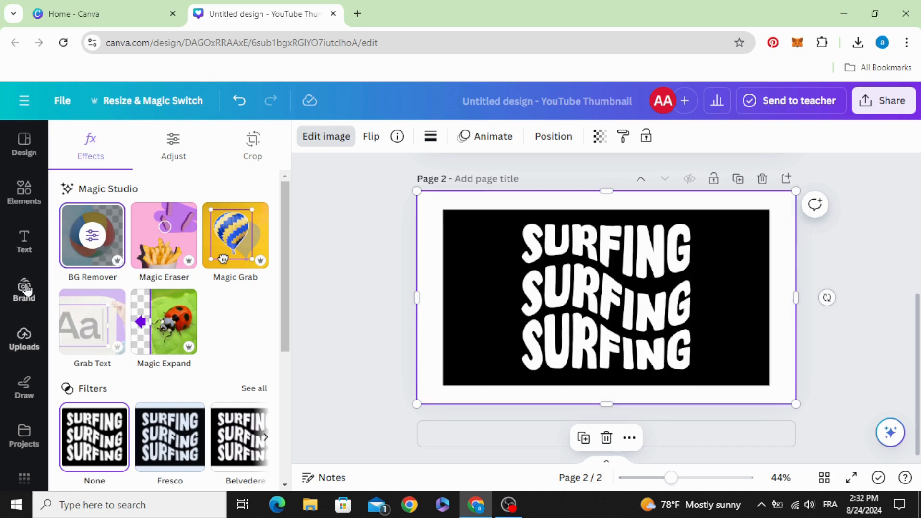
pyautogui.click(21, 196)
pyautogui.click(136, 142)
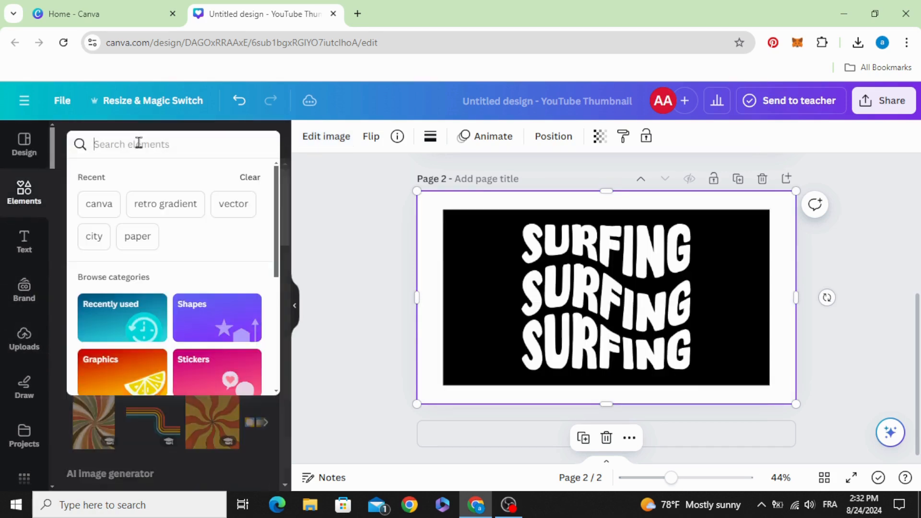
pyautogui.write('RETRO')
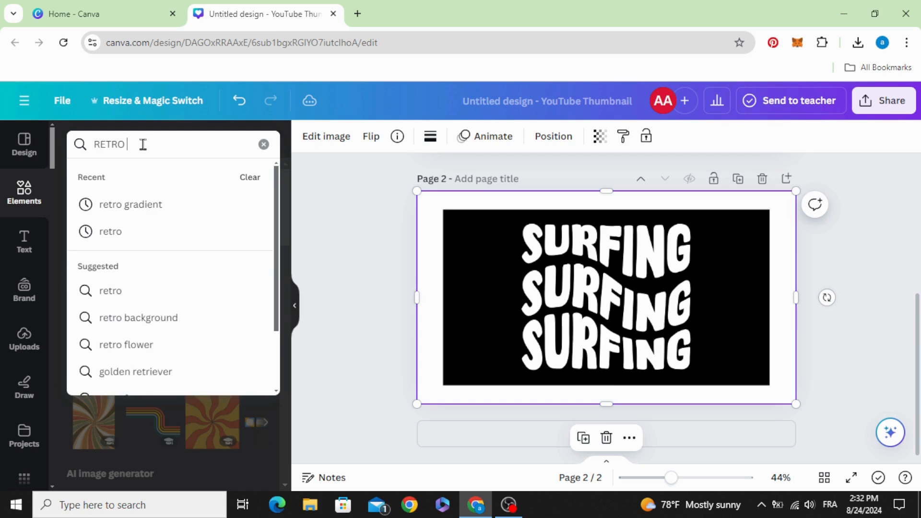
pyautogui.click(132, 205)
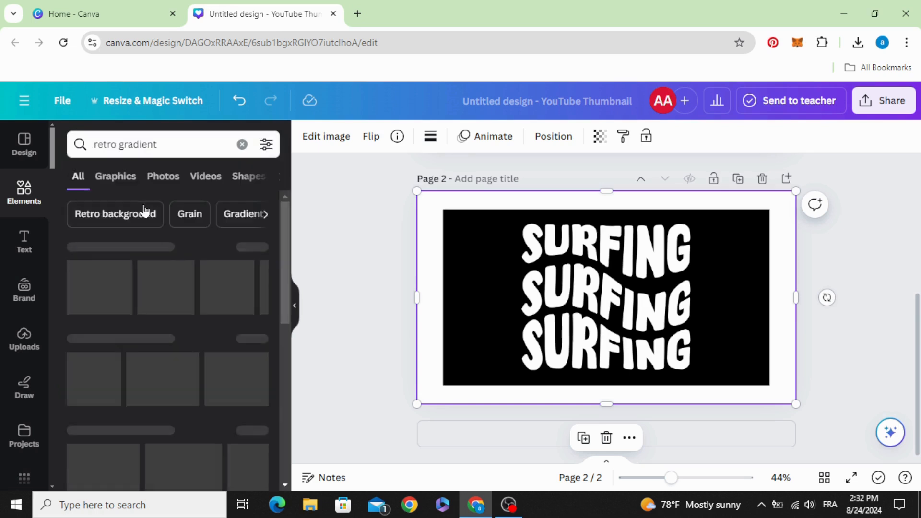
pyautogui.click(111, 185)
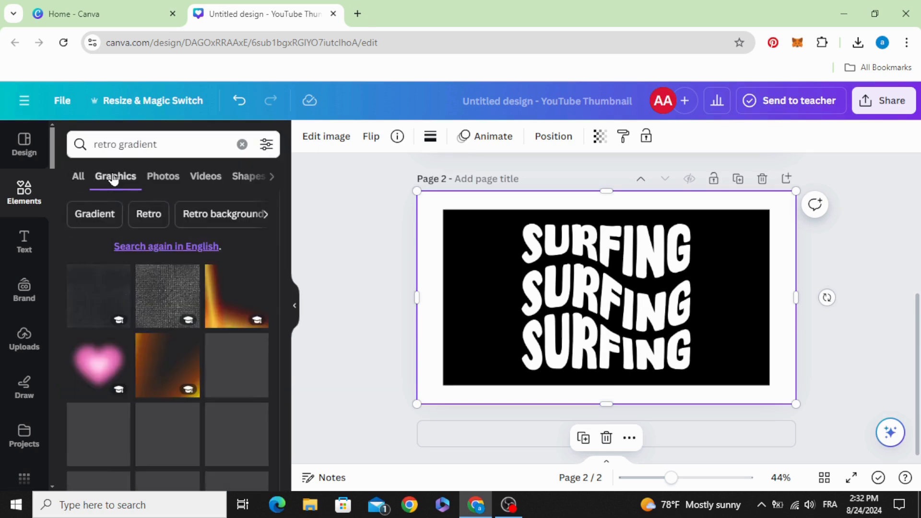
pyautogui.scroll(-5, 150, 284)
pyautogui.scroll(-3, 152, 285)
pyautogui.scroll(1, 119, 336)
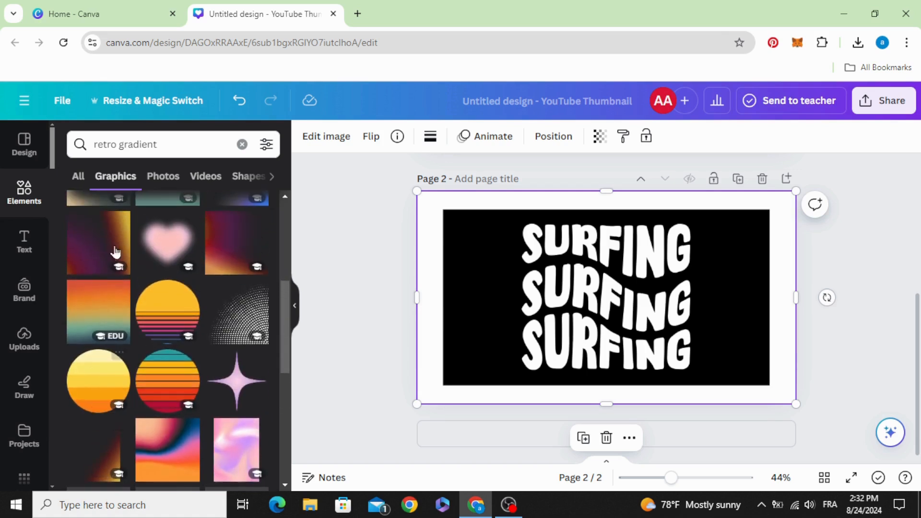
pyautogui.click(92, 312)
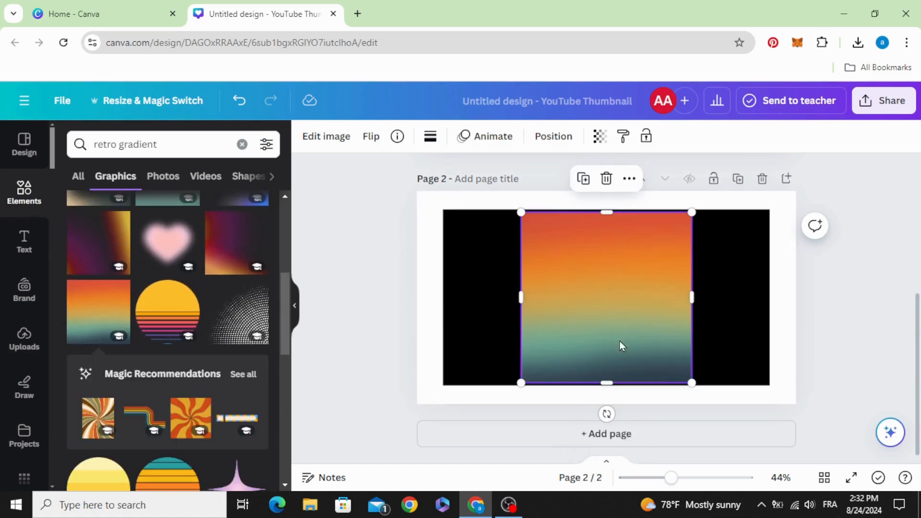
# Rotate the gradient a quarter turn clockwise over the lettering and send it to the back so it fills the SURFING letters
pyautogui.moveTo(606, 414); pyautogui.dragTo(482, 301)
pyautogui.moveTo(600, 300); pyautogui.dragTo(602, 277)
pyautogui.rightClick(601, 258)
pyautogui.moveTo(683, 258)
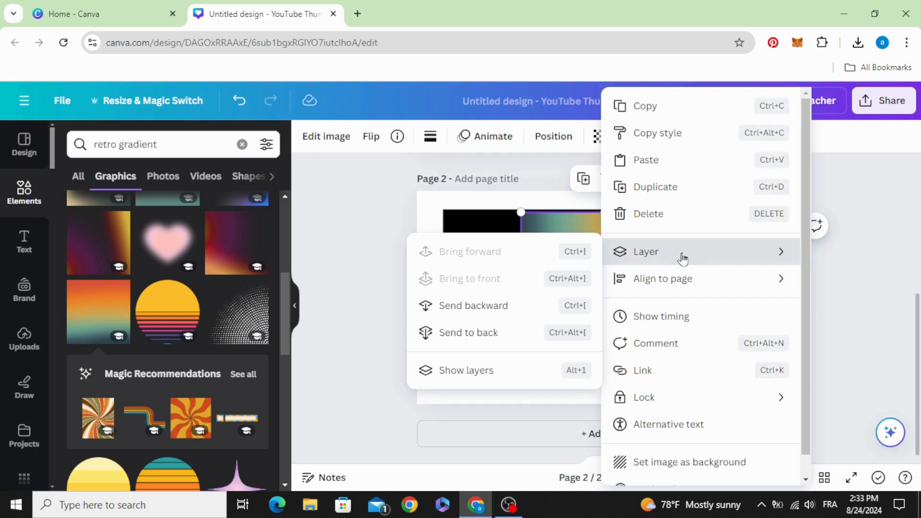
pyautogui.click(502, 333)
pyautogui.click(412, 289)
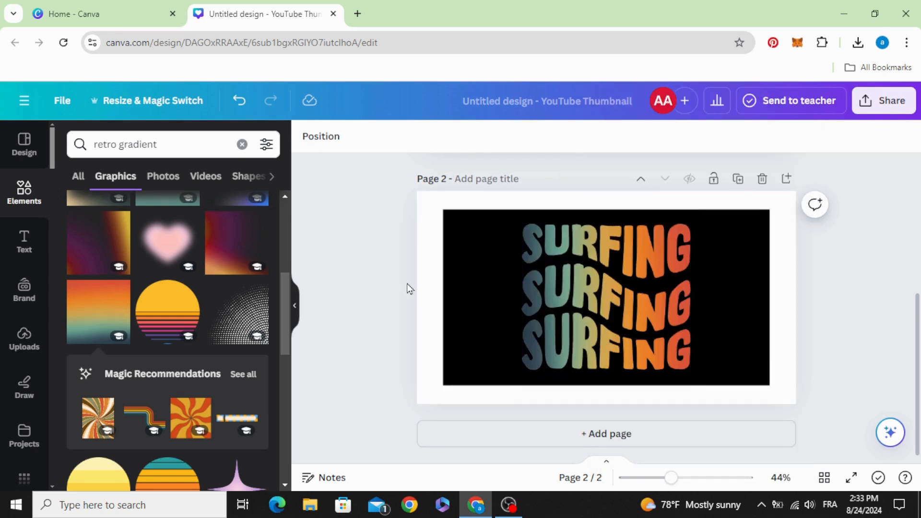
# Crop the SURFING image's left and right sides close to the black rectangle, and set page 2's background color to black
pyautogui.click(447, 284)
pyautogui.moveTo(436, 304); pyautogui.dragTo(437, 304)
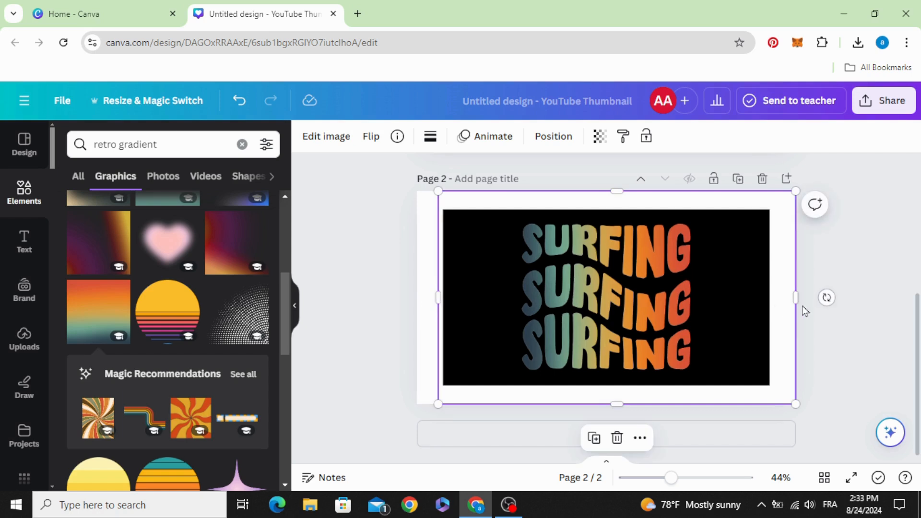
pyautogui.moveTo(797, 301); pyautogui.dragTo(774, 302)
pyautogui.click(423, 287)
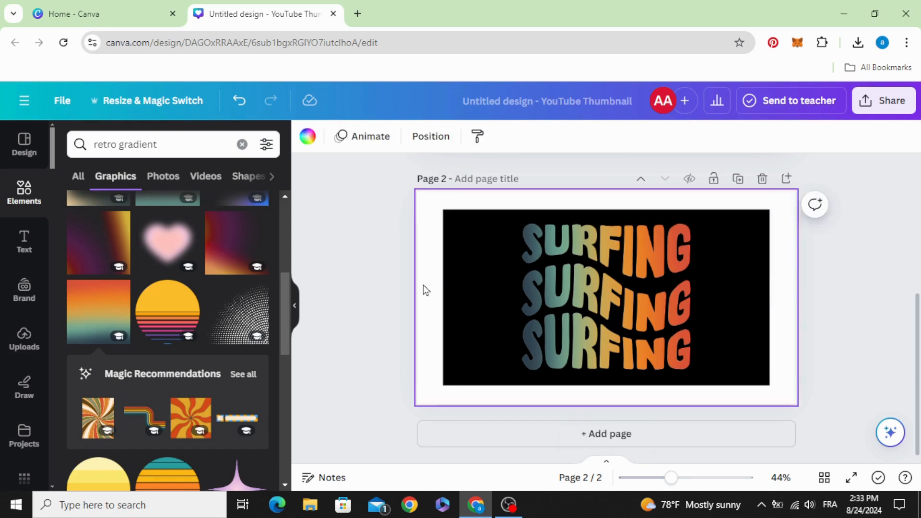
pyautogui.click(307, 136)
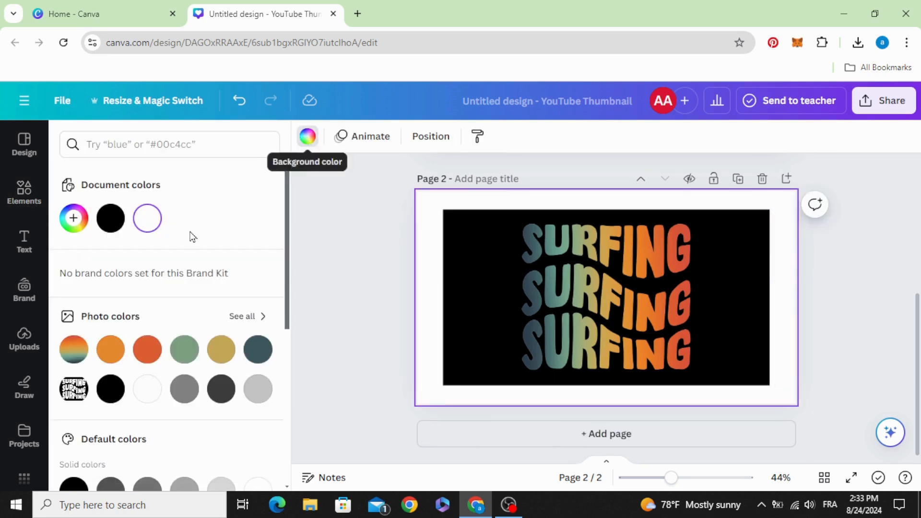
pyautogui.click(111, 218)
# Download only page 2 of the design as a PNG file
pyautogui.click(897, 106)
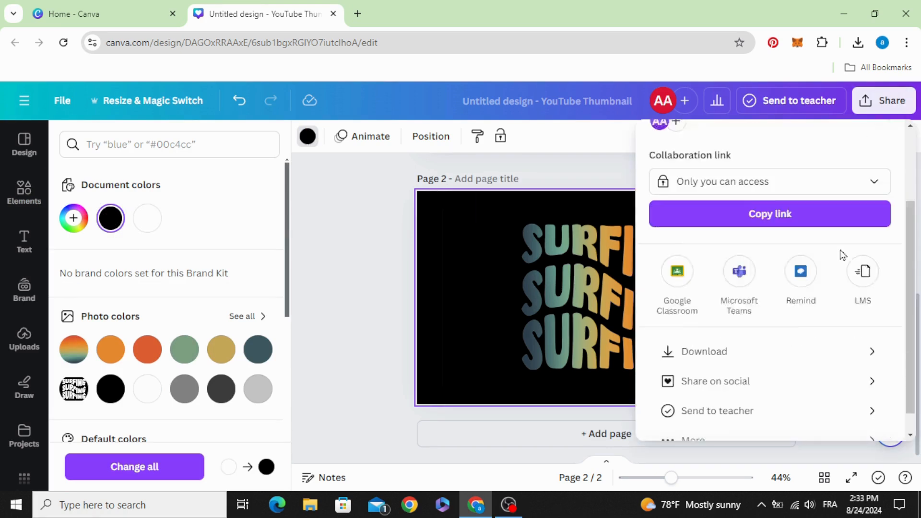
pyautogui.click(807, 325)
pyautogui.click(791, 357)
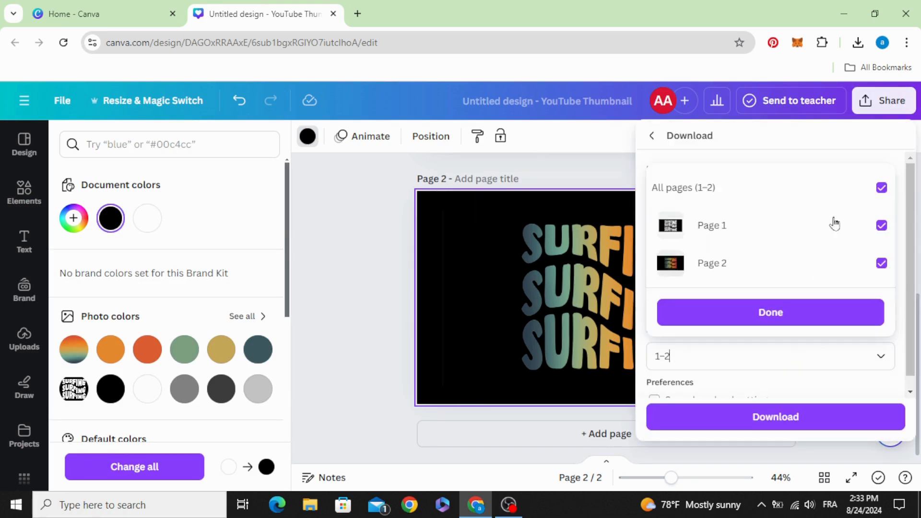
pyautogui.click(898, 192)
pyautogui.click(816, 205)
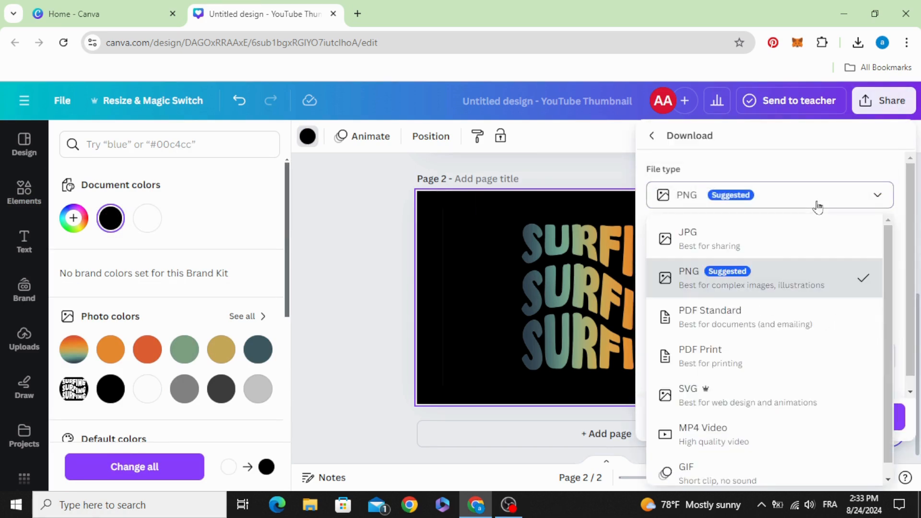
pyautogui.click(801, 281)
pyautogui.click(791, 355)
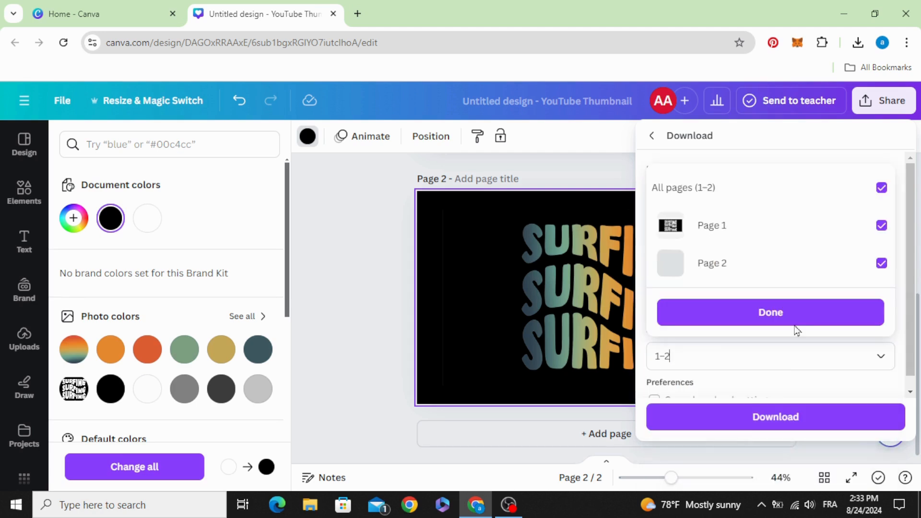
pyautogui.click(881, 187)
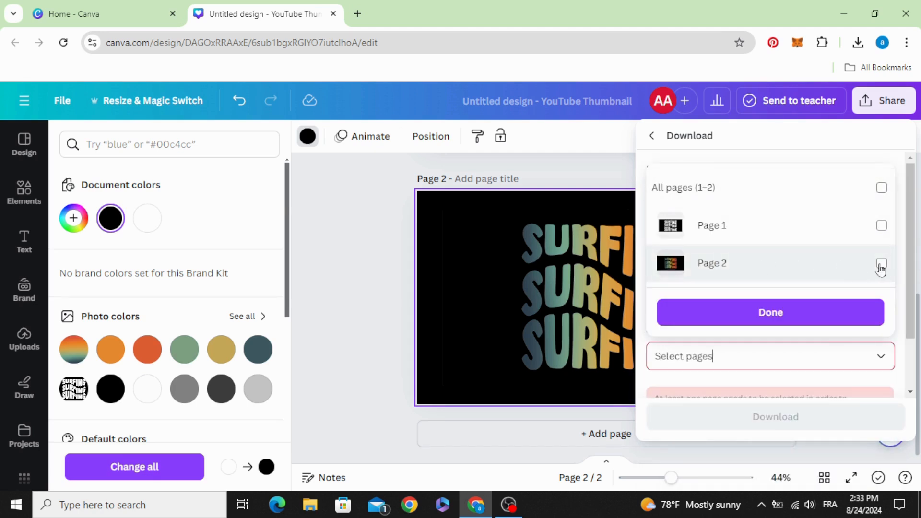
pyautogui.click(881, 264)
pyautogui.click(811, 312)
pyautogui.click(772, 417)
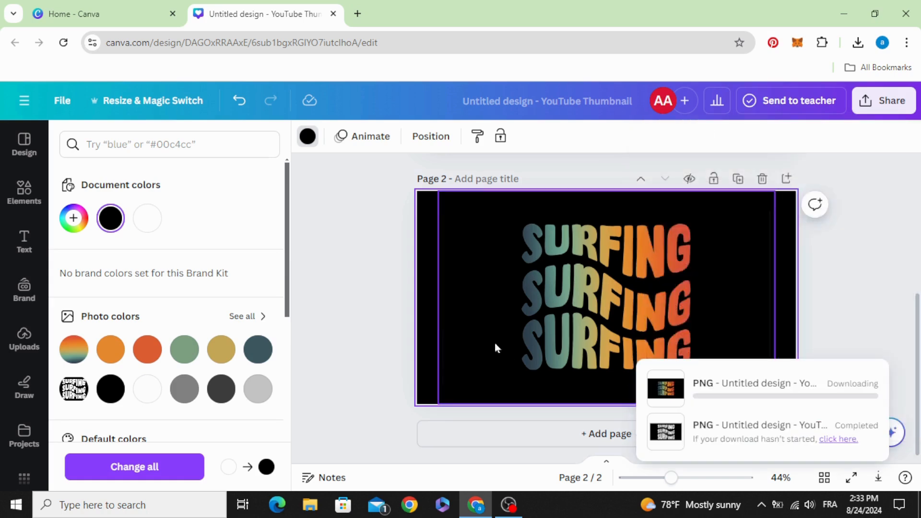
# Upload the downloaded Untitled design (89).png and place it on a newly added page 3
pyautogui.click(367, 337)
pyautogui.click(857, 42)
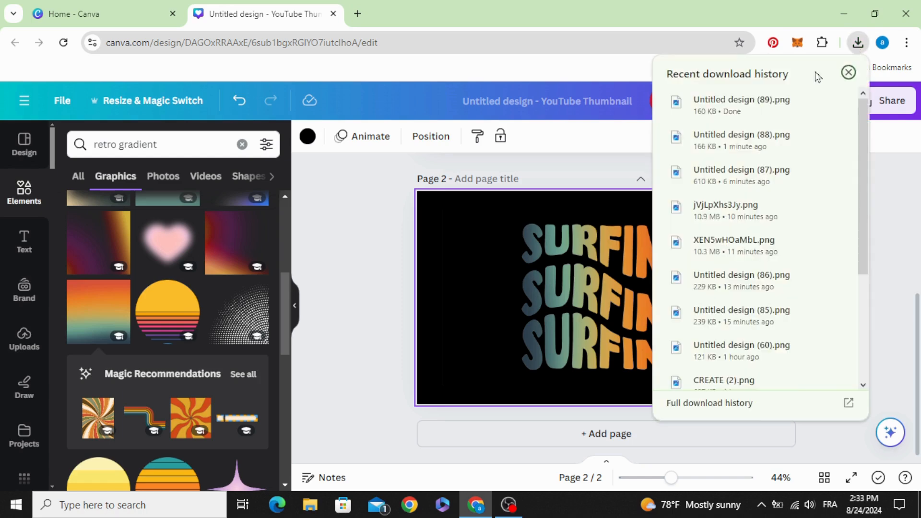
pyautogui.moveTo(734, 103); pyautogui.dragTo(191, 341)
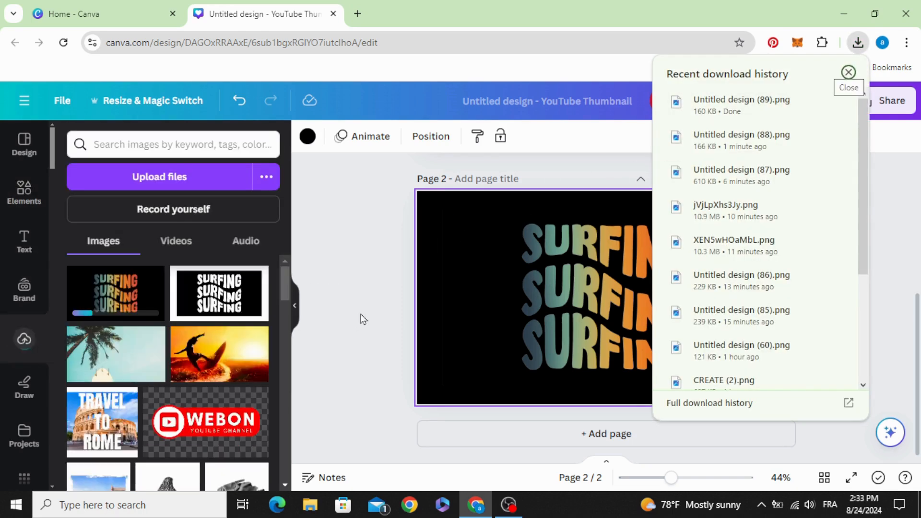
pyautogui.click(848, 72)
pyautogui.click(480, 434)
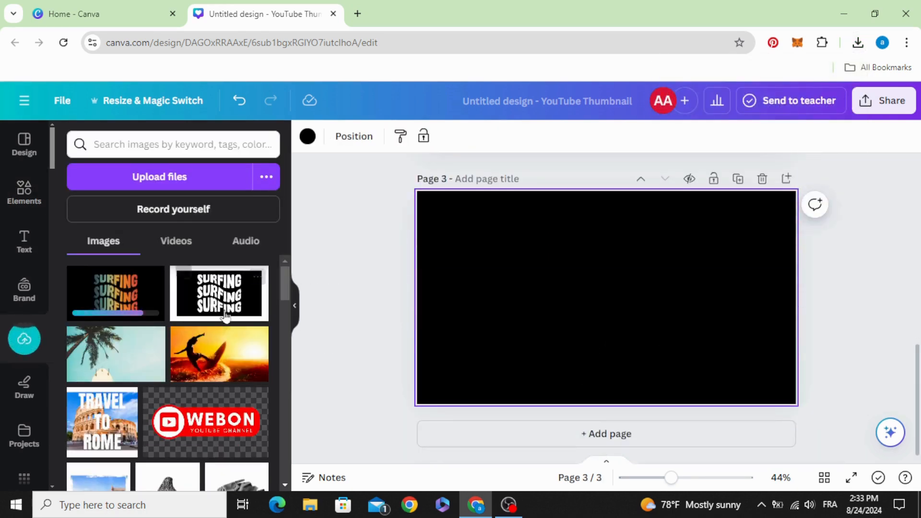
pyautogui.click(122, 294)
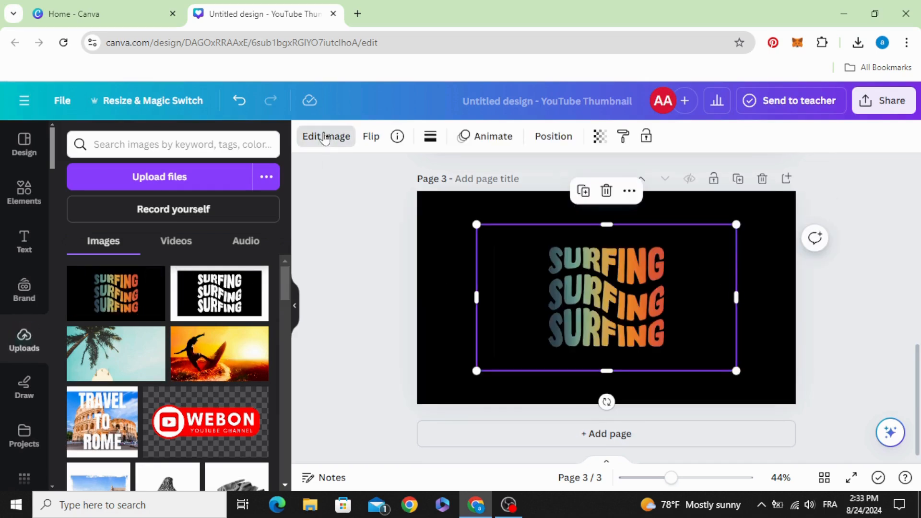
# Remove the background of page 3's SURFING image with BG Remover and nudge the image slightly toward the page's upper left
pyautogui.click(325, 138)
pyautogui.click(101, 233)
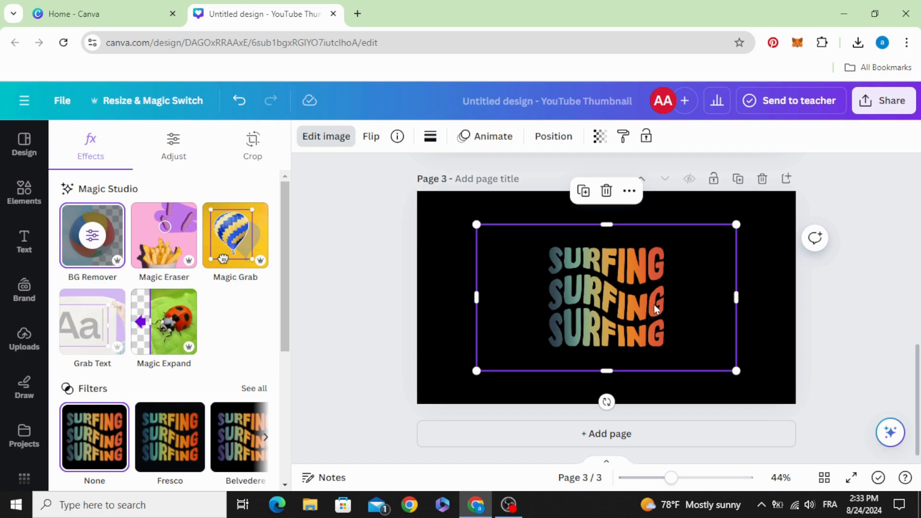
pyautogui.moveTo(651, 305)
pyautogui.mouseDown()
pyautogui.moveTo(619, 293)
pyautogui.moveTo(644, 302)
pyautogui.mouseUp()
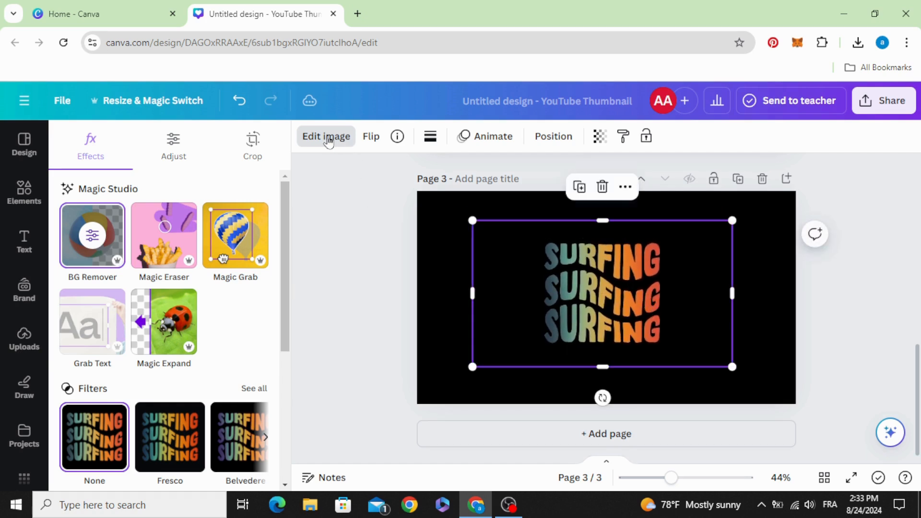
# Raise the saturation of page 3's SURFING image to about 47
pyautogui.click(173, 141)
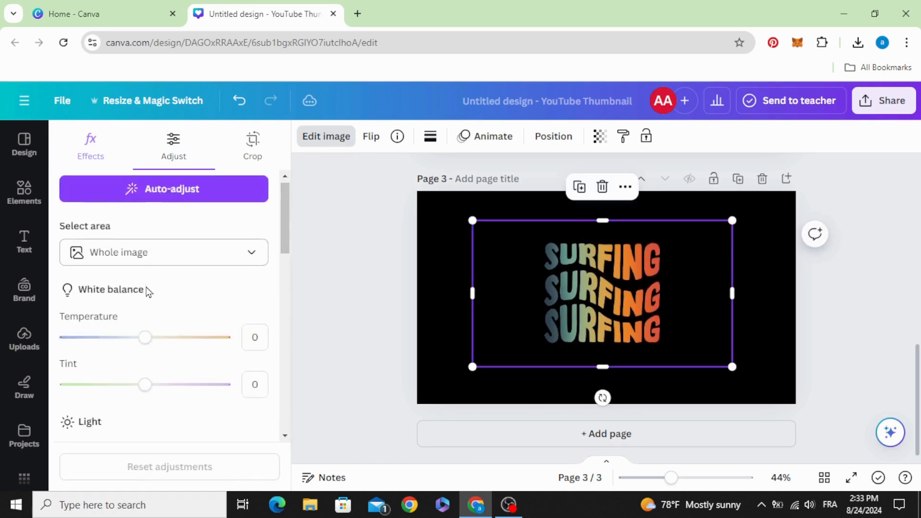
pyautogui.scroll(-5, 145, 296)
pyautogui.scroll(-2, 154, 427)
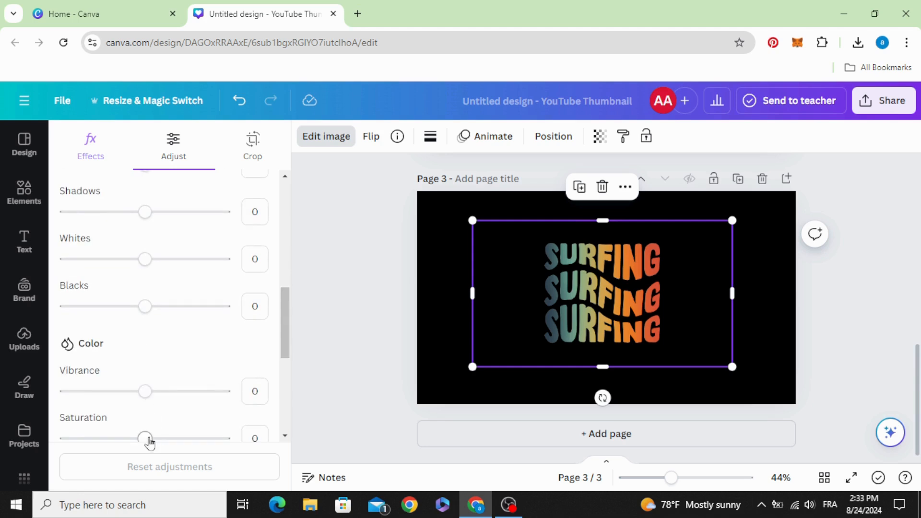
pyautogui.moveTo(156, 441); pyautogui.dragTo(189, 441)
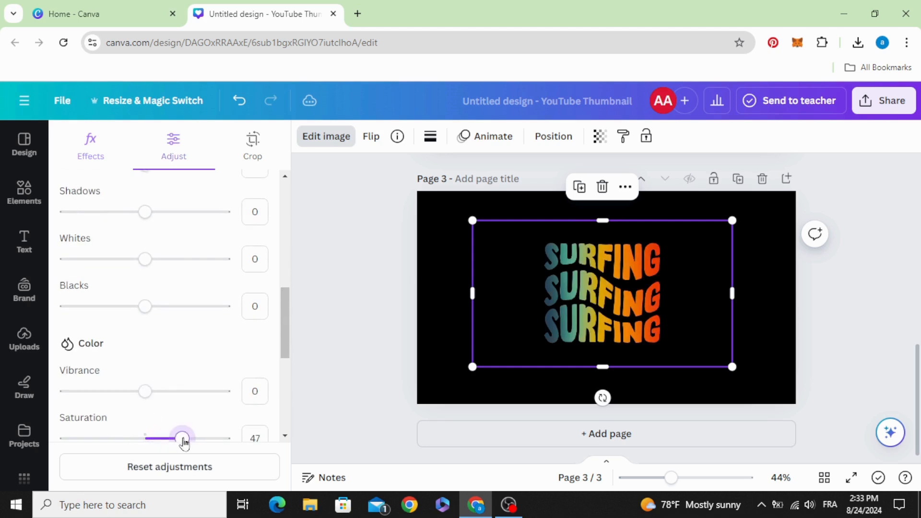
pyautogui.click(556, 277)
# Apply an Outline shadow to the SURFING image with color #FFFFFF and size 0
pyautogui.click(333, 139)
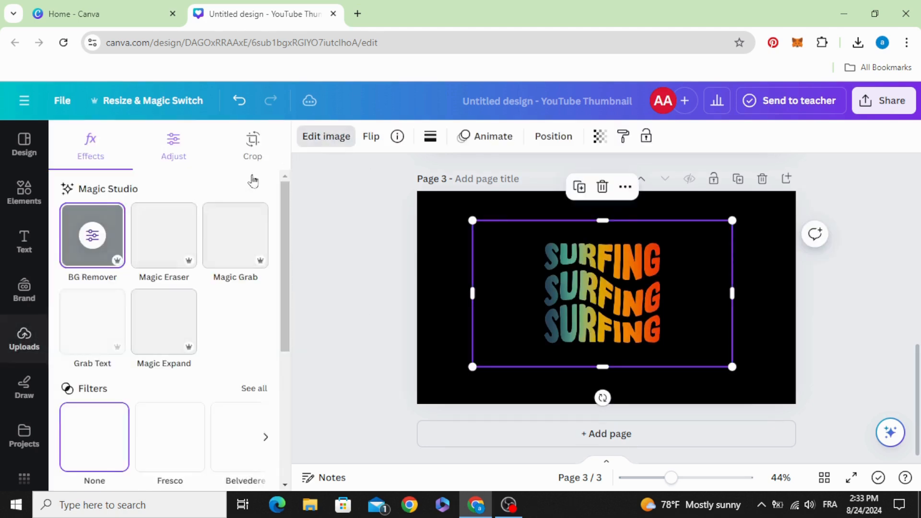
pyautogui.scroll(-5, 98, 316)
pyautogui.click(97, 316)
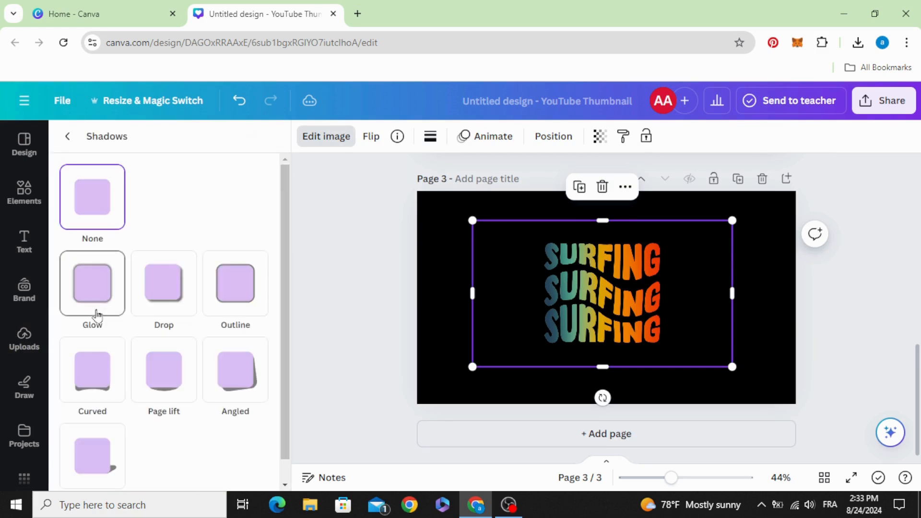
pyautogui.click(232, 281)
pyautogui.scroll(-1, 232, 284)
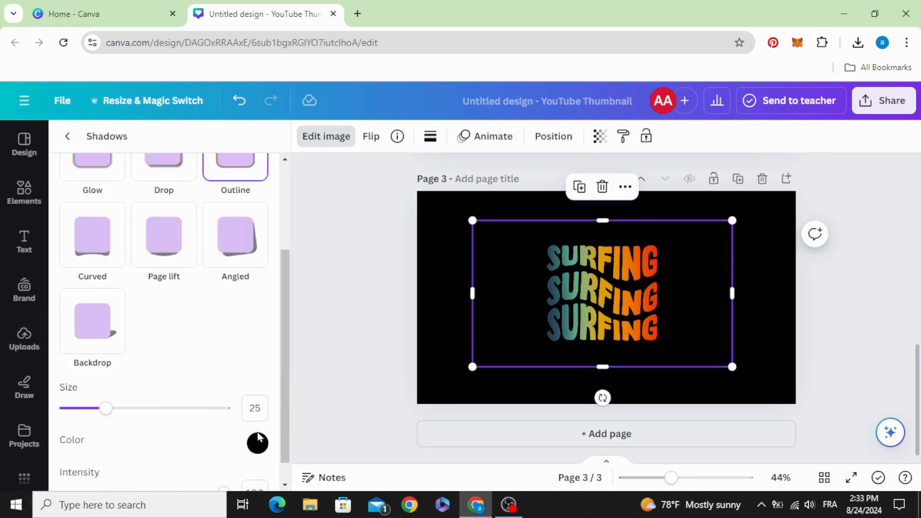
pyautogui.click(257, 442)
pyautogui.moveTo(263, 367); pyautogui.dragTo(236, 296)
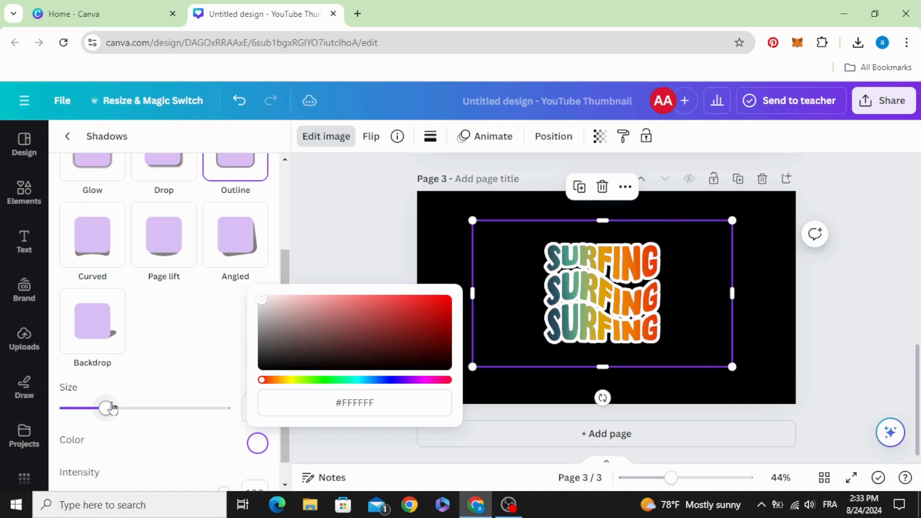
pyautogui.moveTo(111, 408); pyautogui.dragTo(14, 432)
# Enlarge the SURFING image to span most of page 3 and center it on the black background
pyautogui.moveTo(564, 335); pyautogui.dragTo(523, 312)
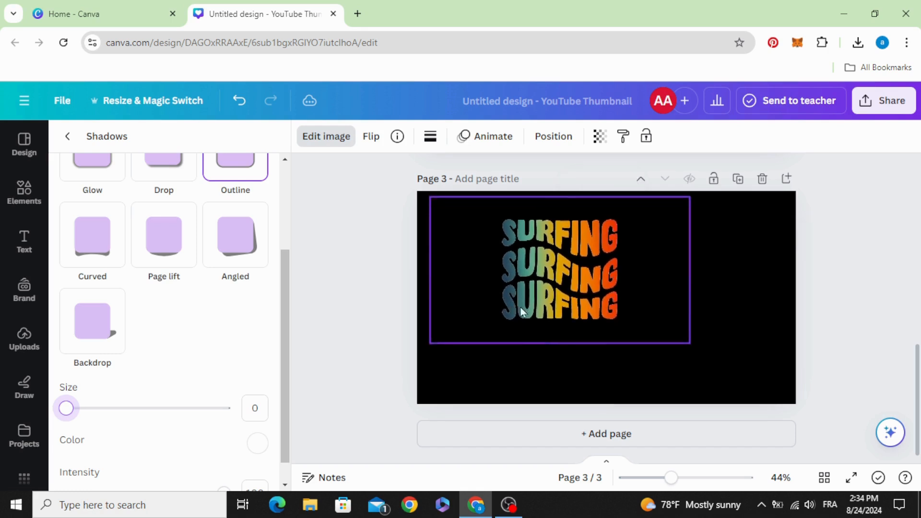
pyautogui.moveTo(689, 344); pyautogui.dragTo(690, 367)
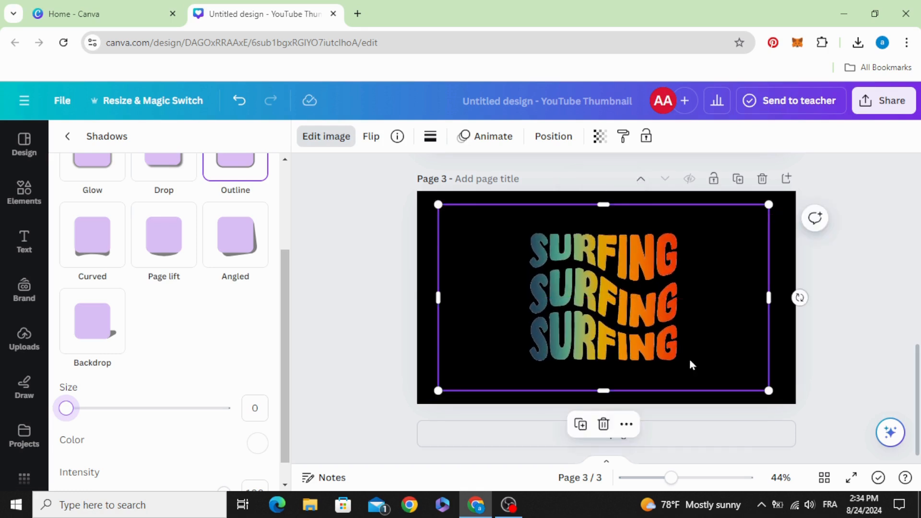